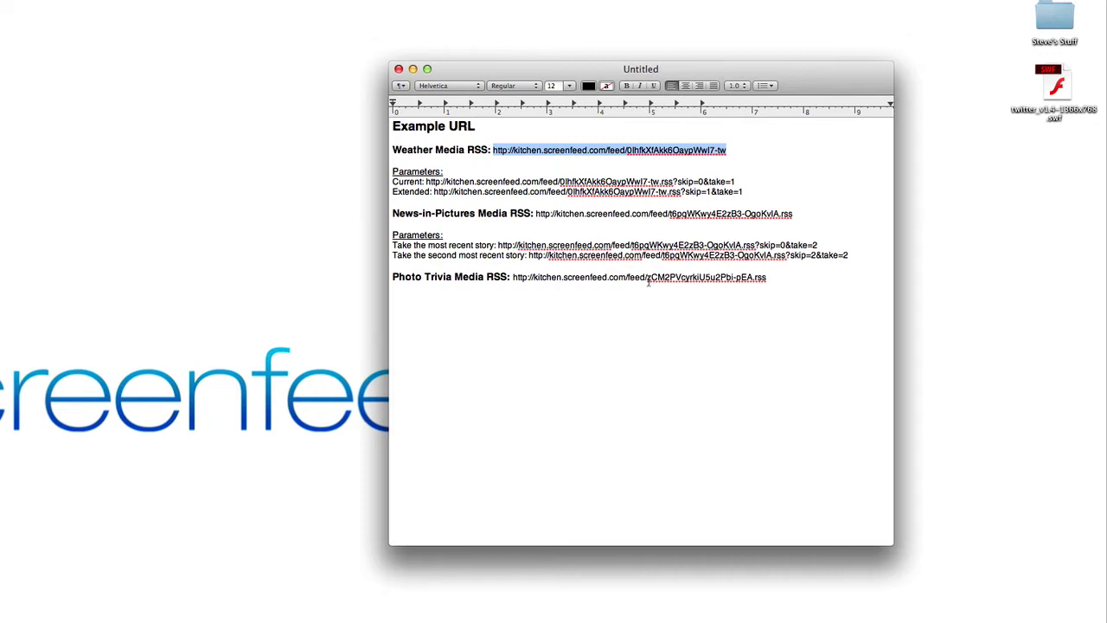
Step: Select the full Weather Media RSS URL in the TextEdit notes
click(751, 154)
drag(737, 150, 492, 150)
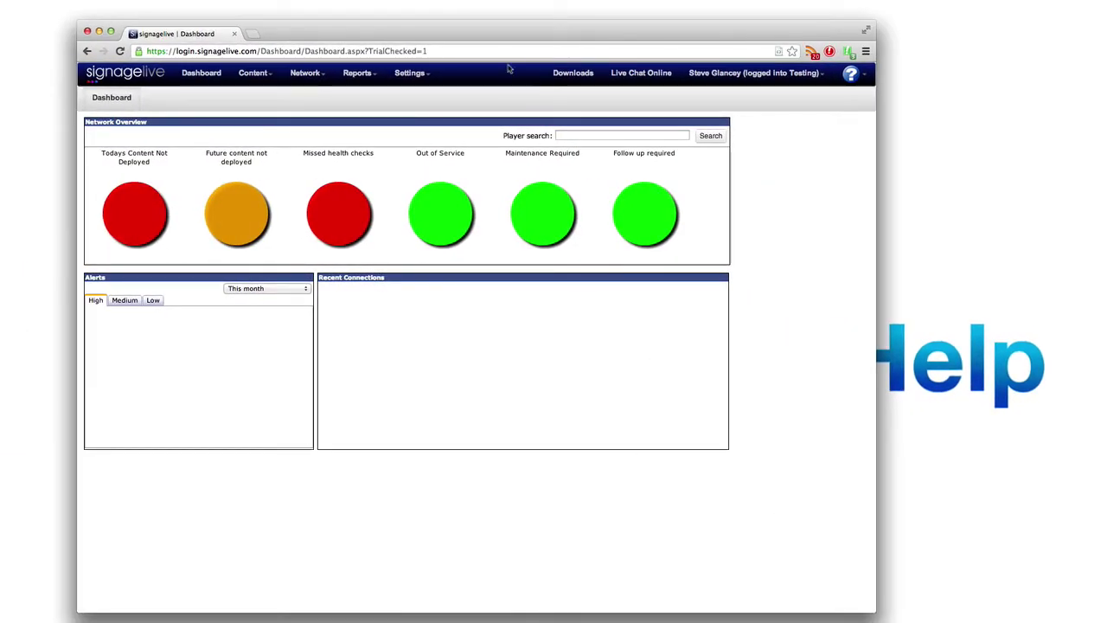
drag(511, 35, 582, 40)
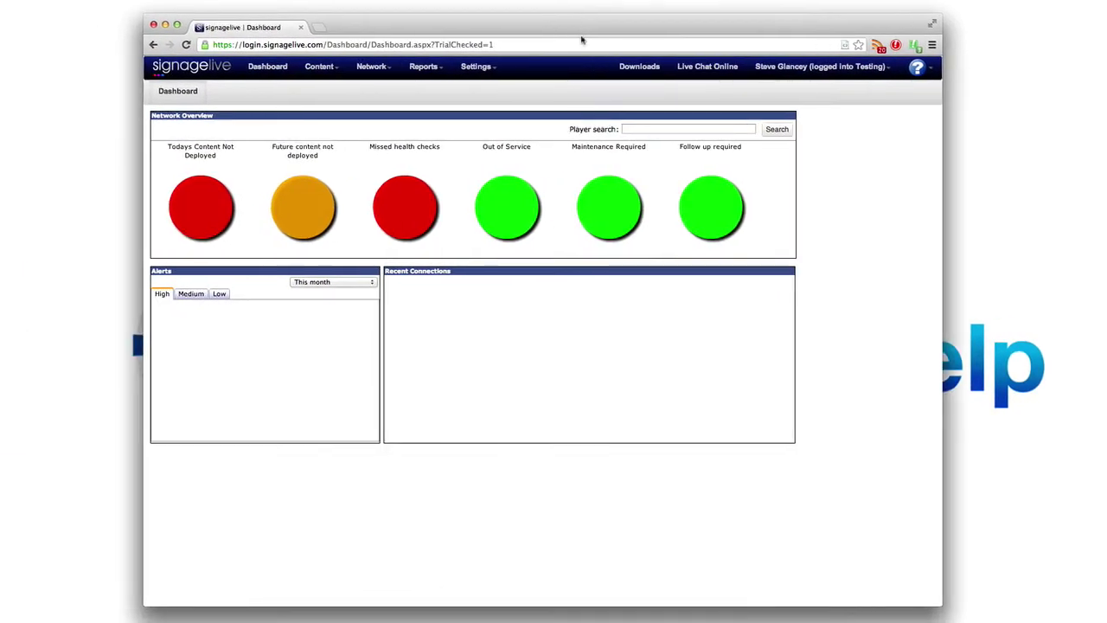
click(269, 74)
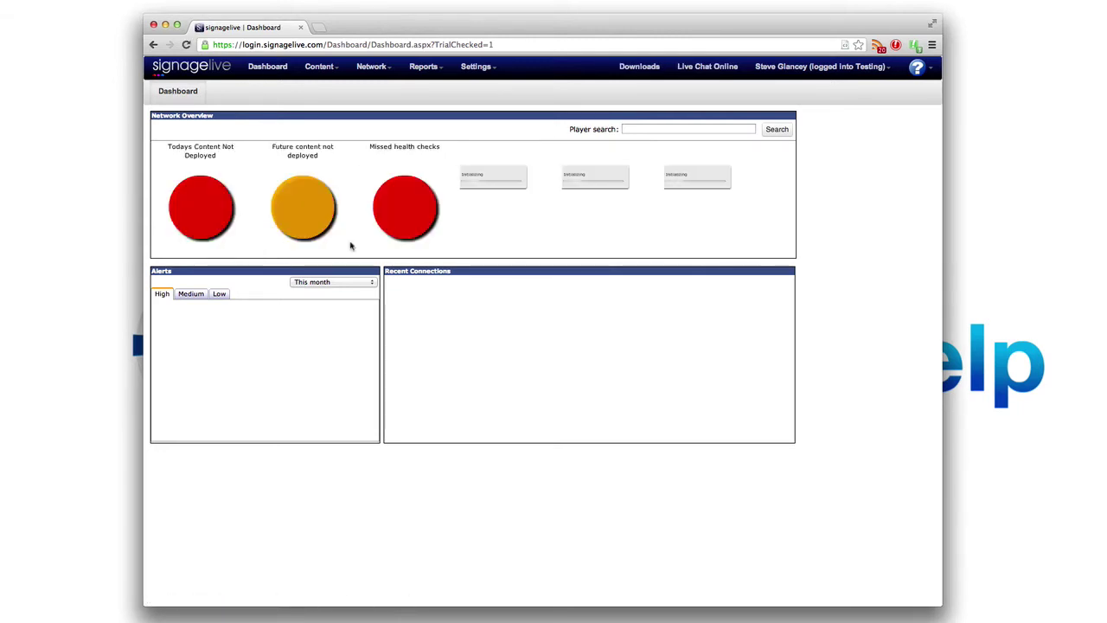
mouse_move(302, 223)
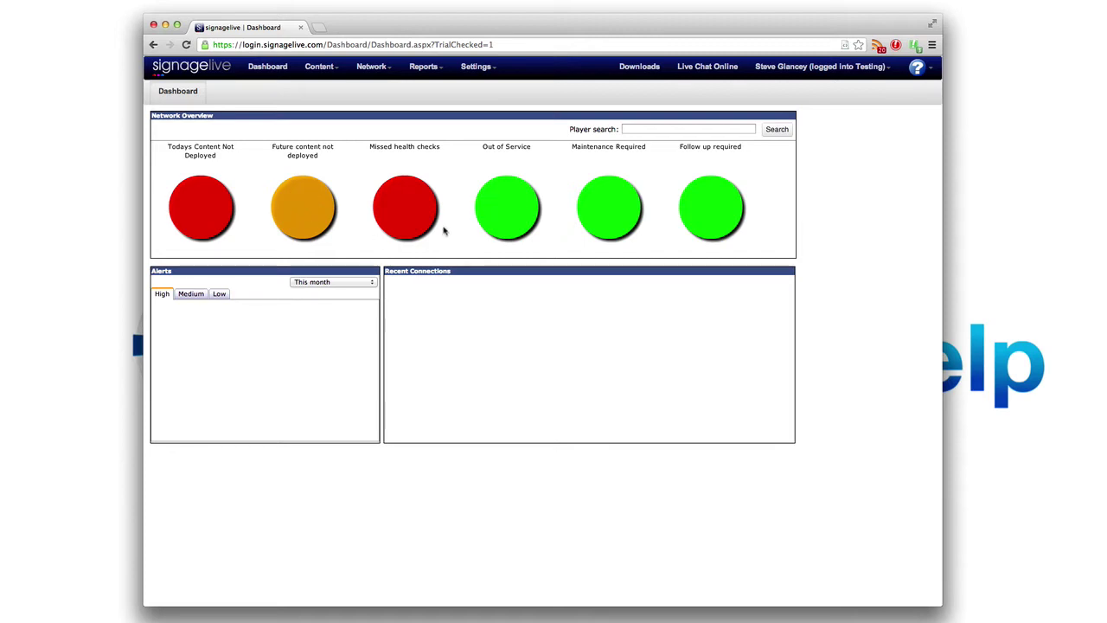
mouse_move(432, 232)
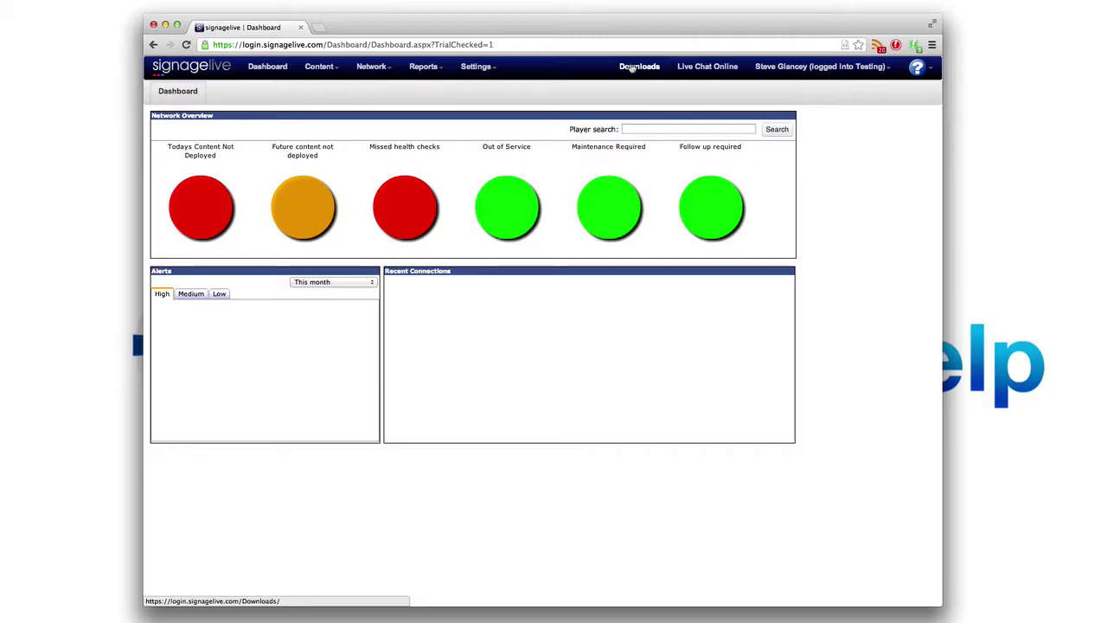
Step: Open the Downloads page and scroll through its client software, Samsung tools and add-ins
click(637, 68)
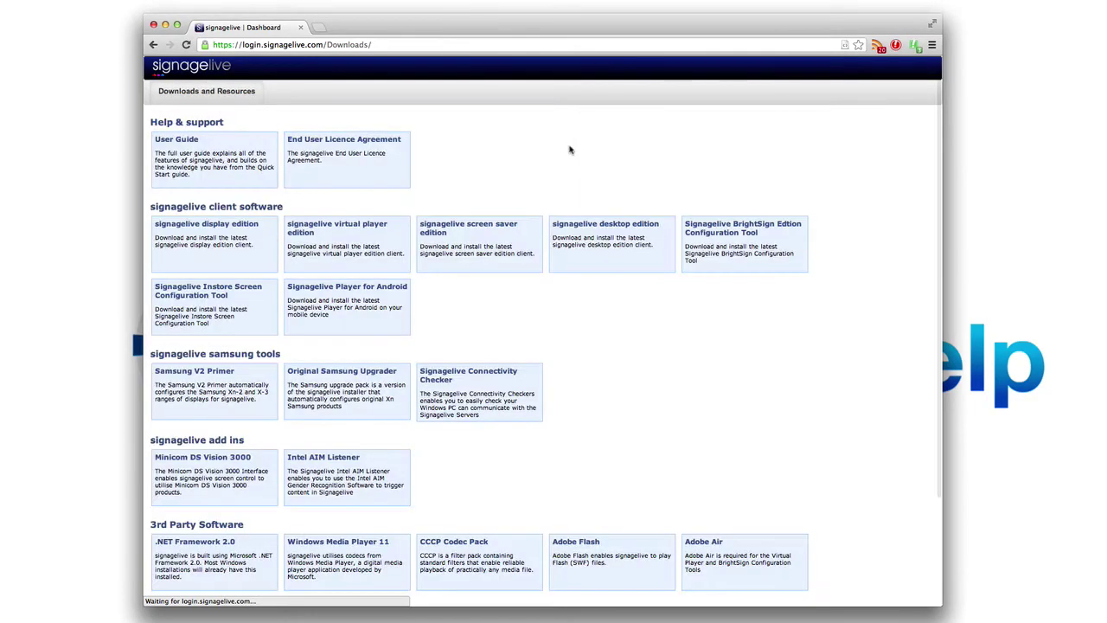
scroll(582, 246, down, 3)
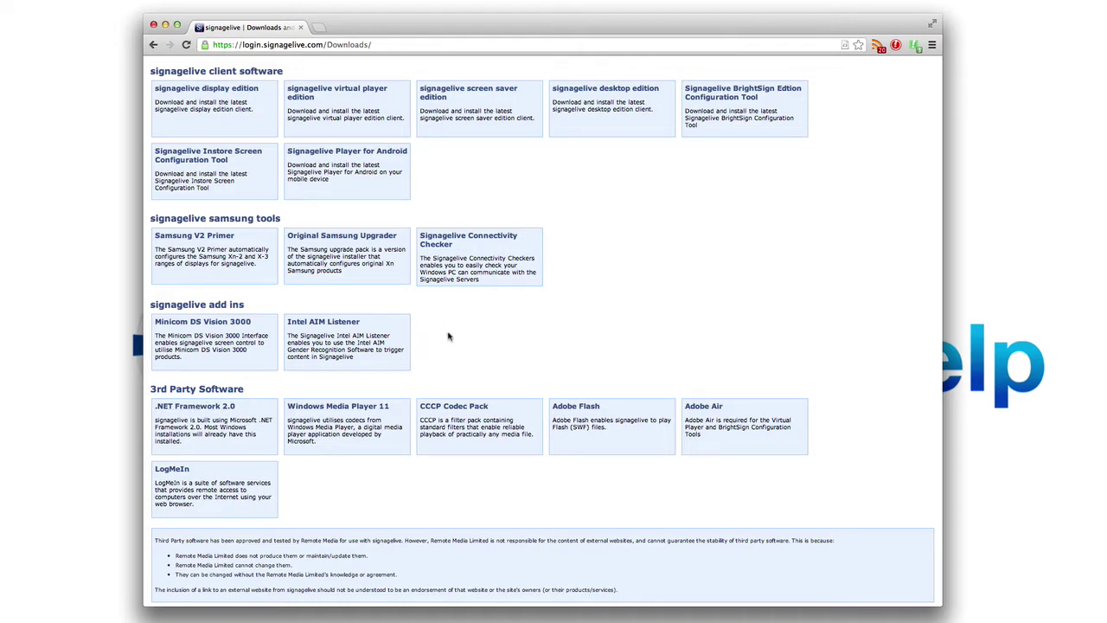
scroll(487, 311, up, 3)
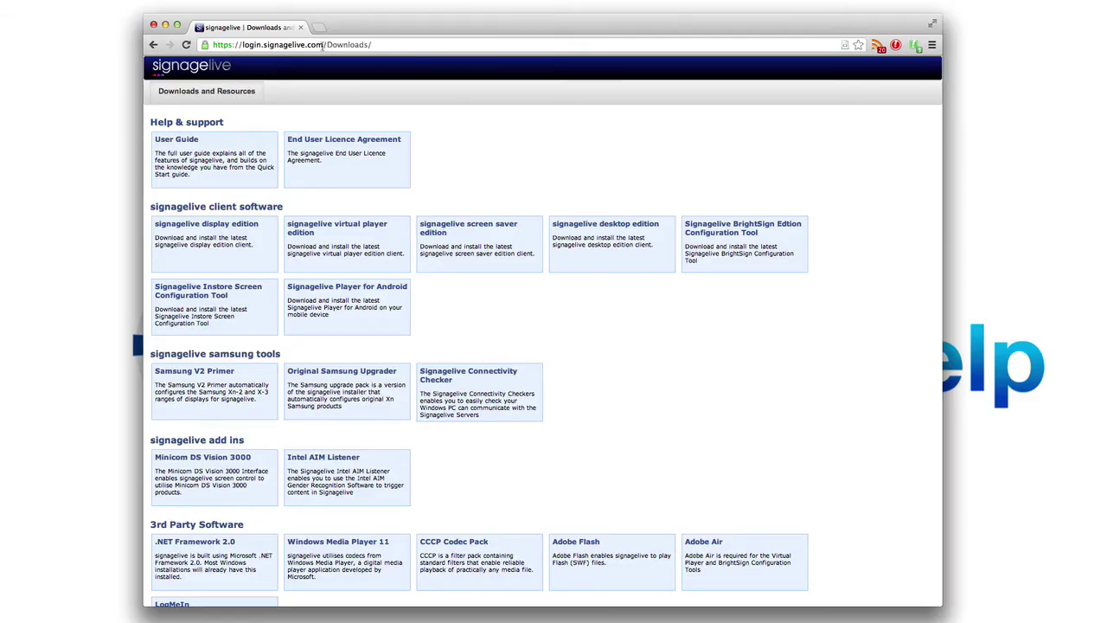
Step: Reload the Signagelive home address, log in with the account password, and open Content > Playlists
drag(323, 44, 417, 43)
key(BackSpace)
key(Return)
click(369, 175)
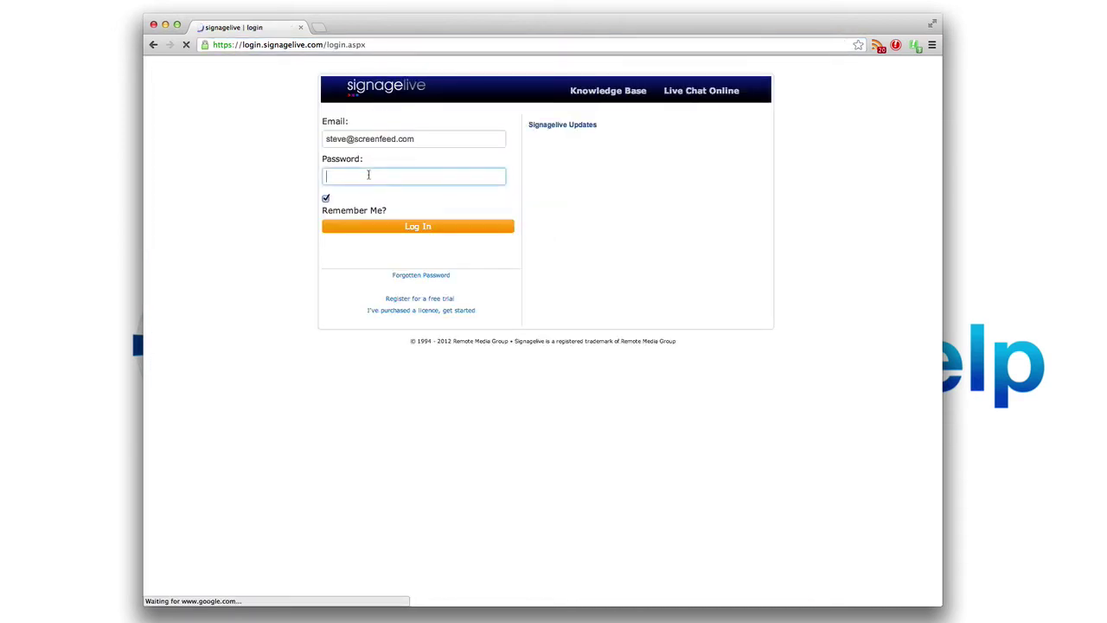
text(********)
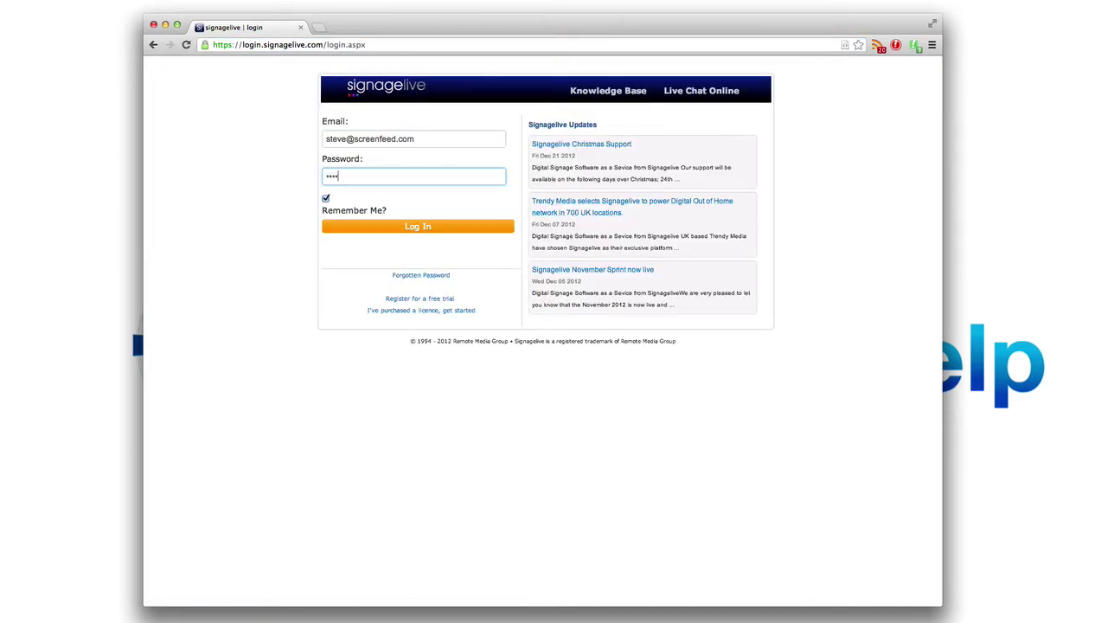
key(Return)
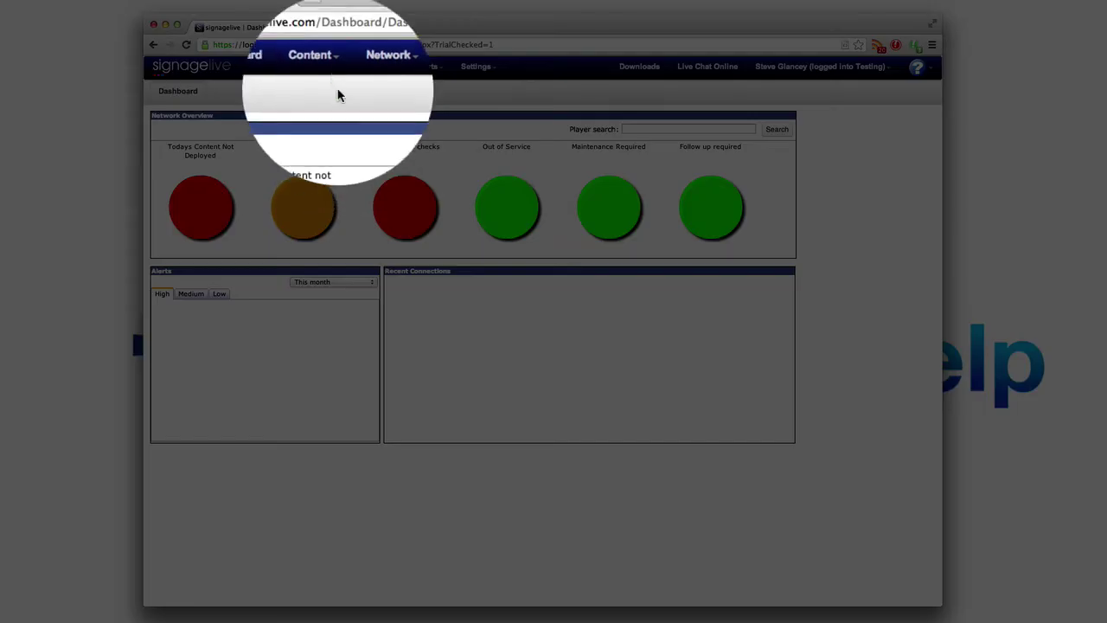
click(332, 74)
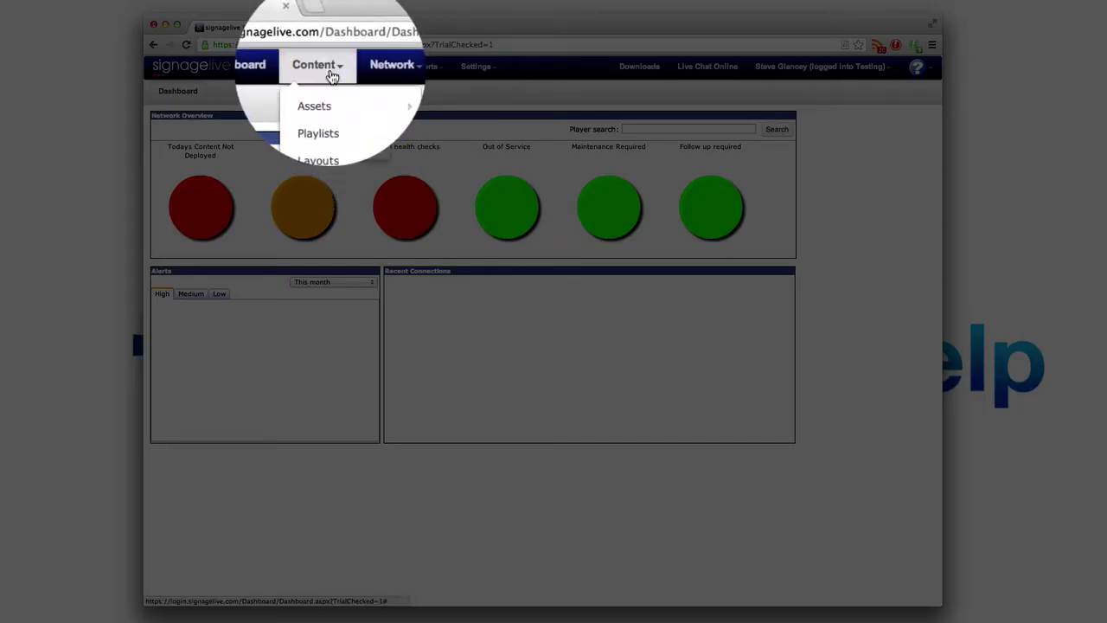
click(320, 133)
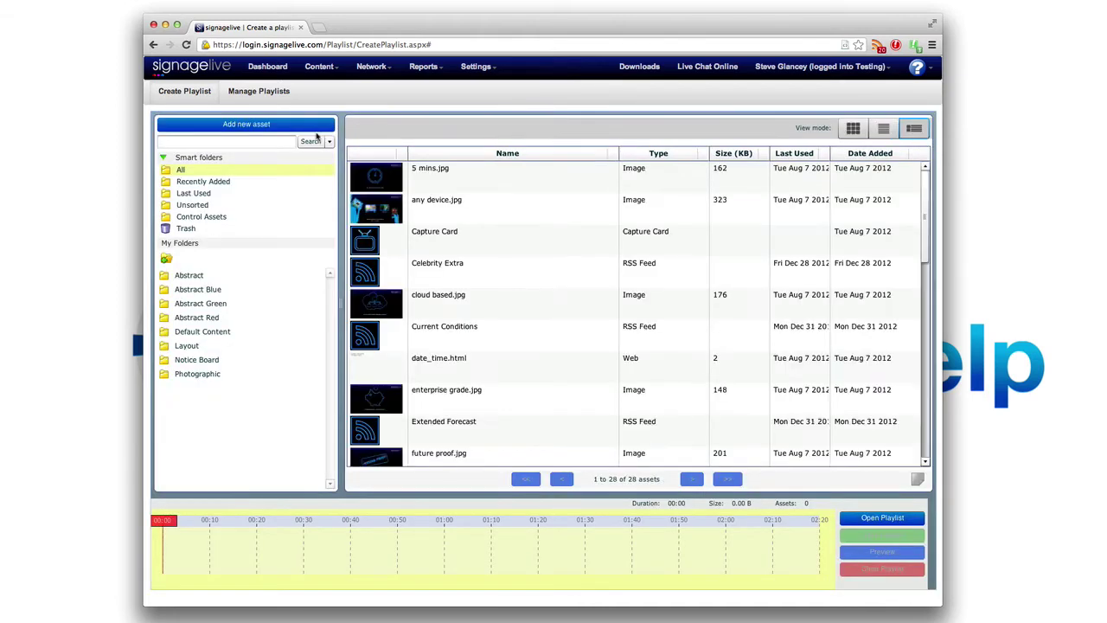
Step: Start a new RSS feed asset from a URL and name it Weather
click(256, 124)
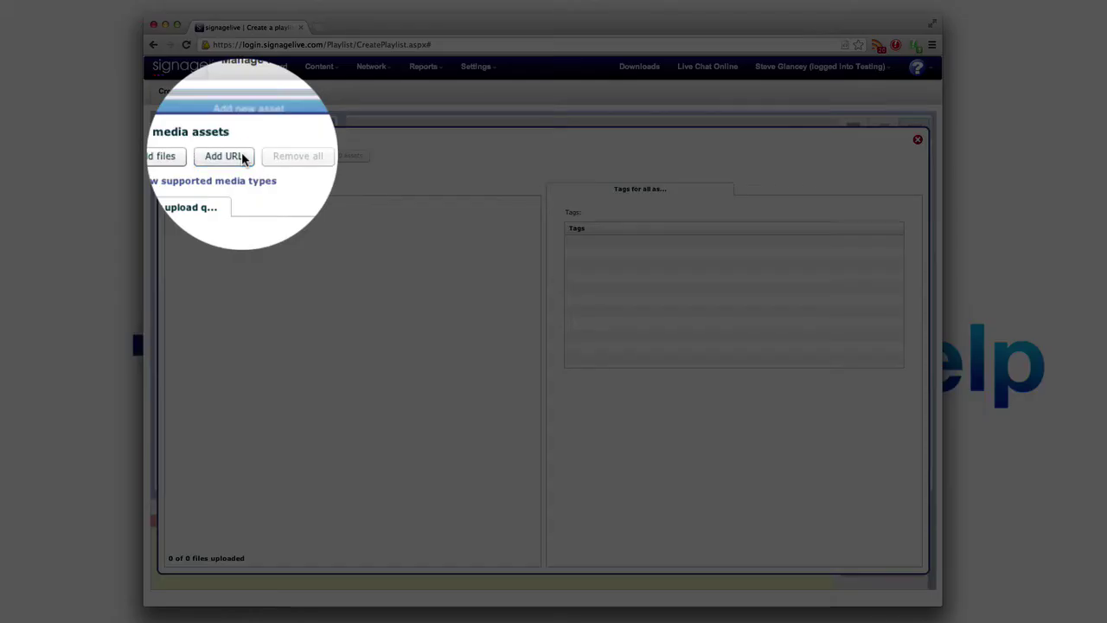
click(232, 156)
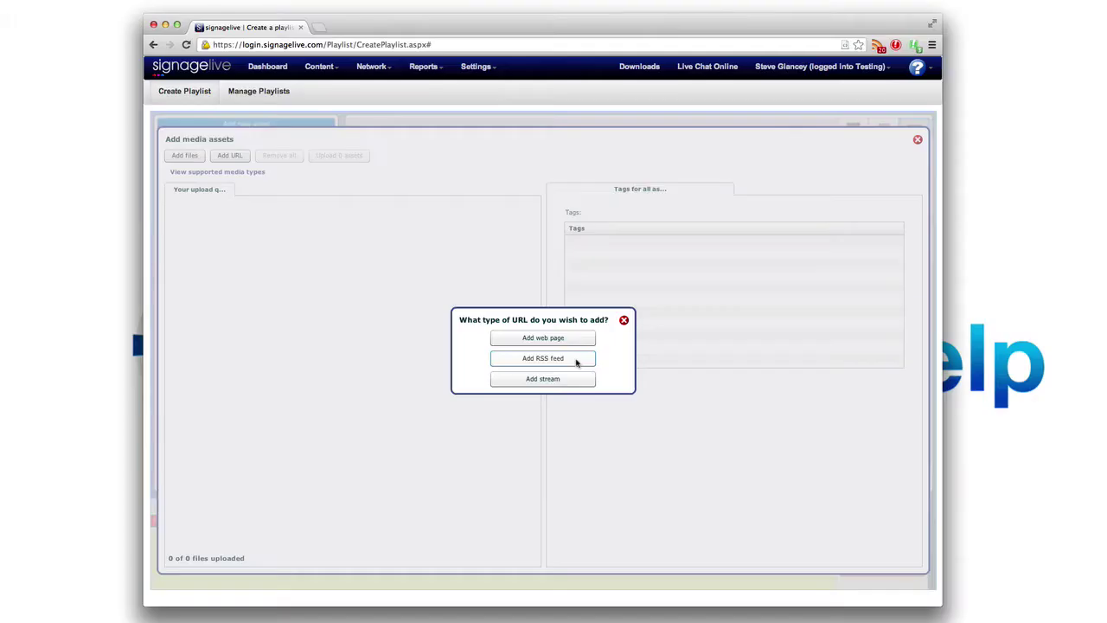
click(564, 361)
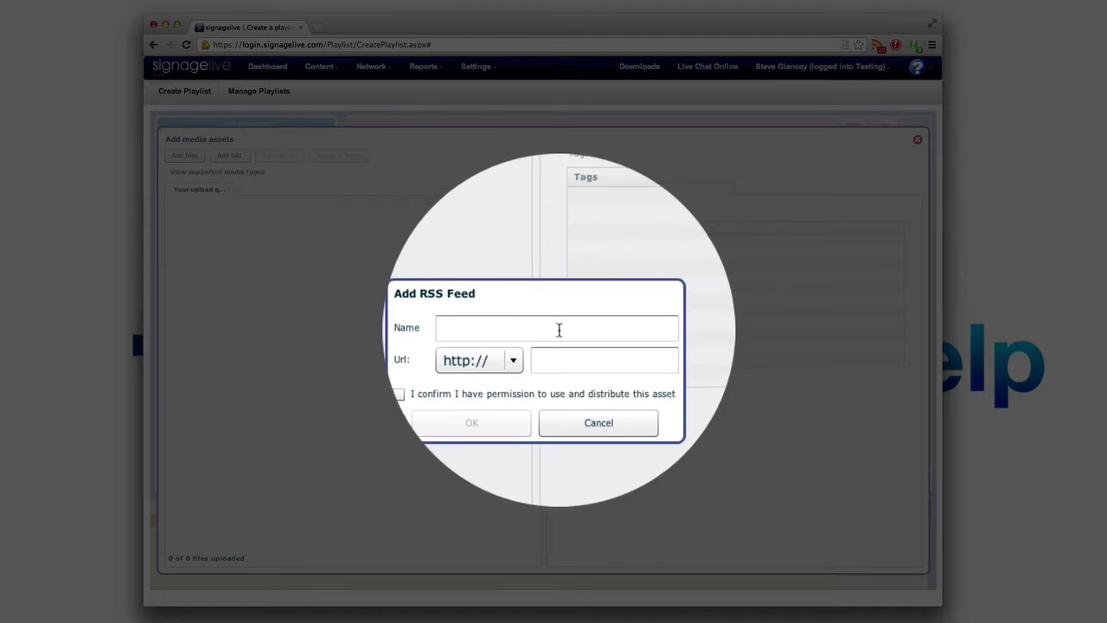
click(559, 329)
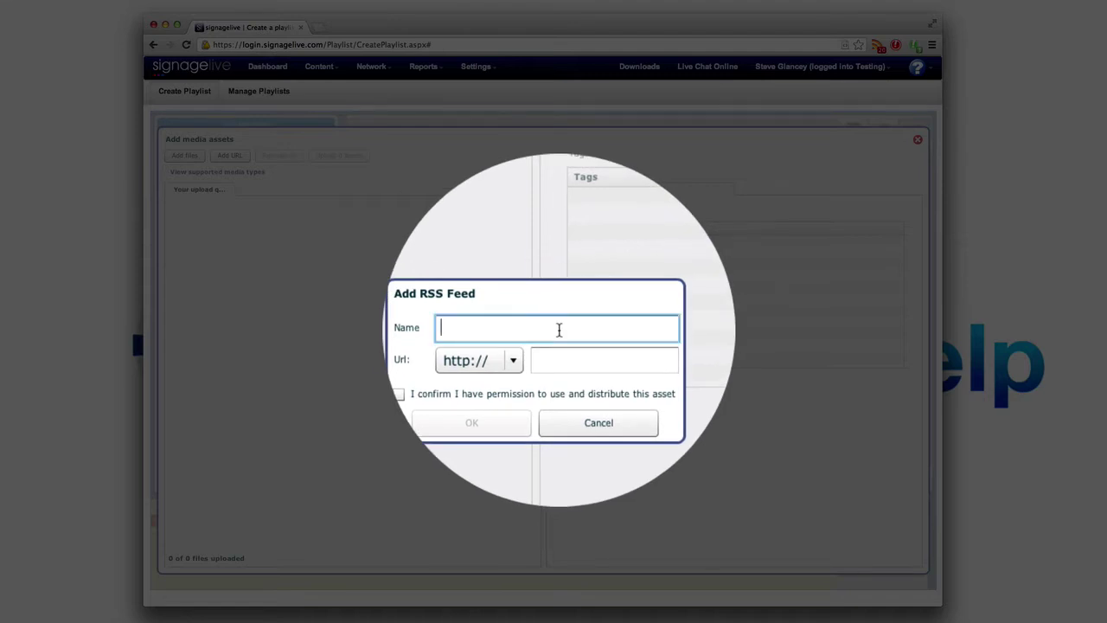
text(Weather)
click(585, 359)
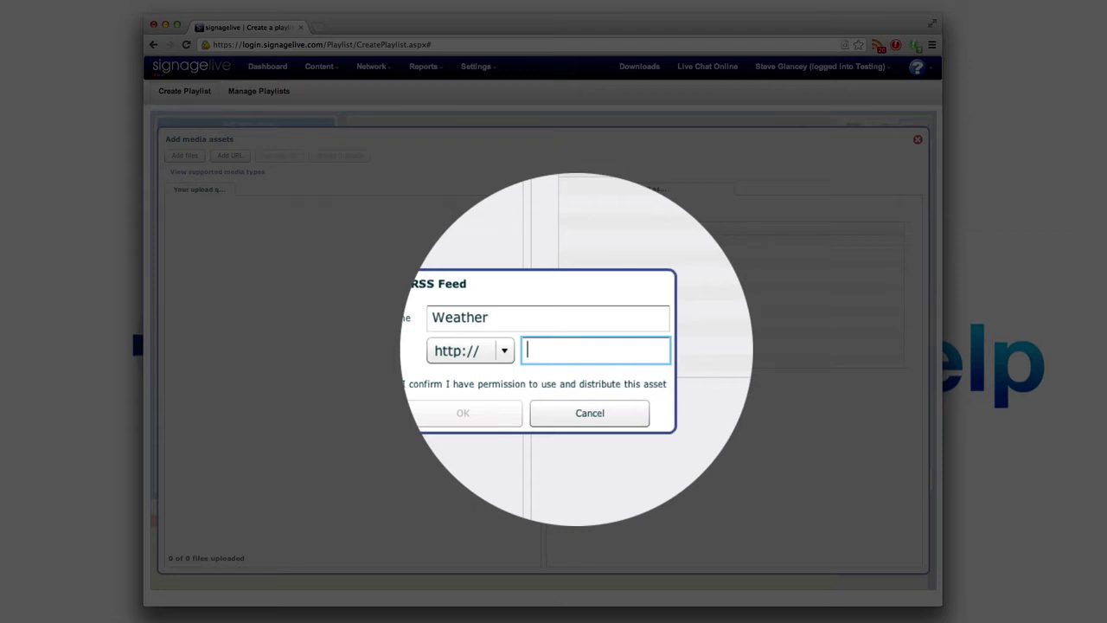
key(ctrl+v)
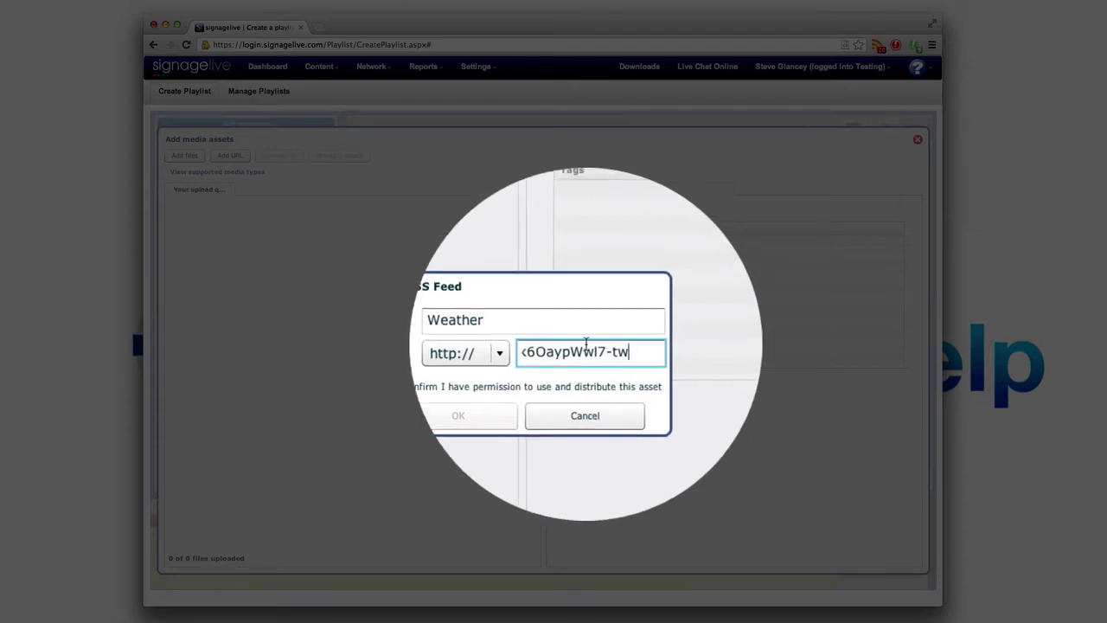
drag(605, 349, 378, 338)
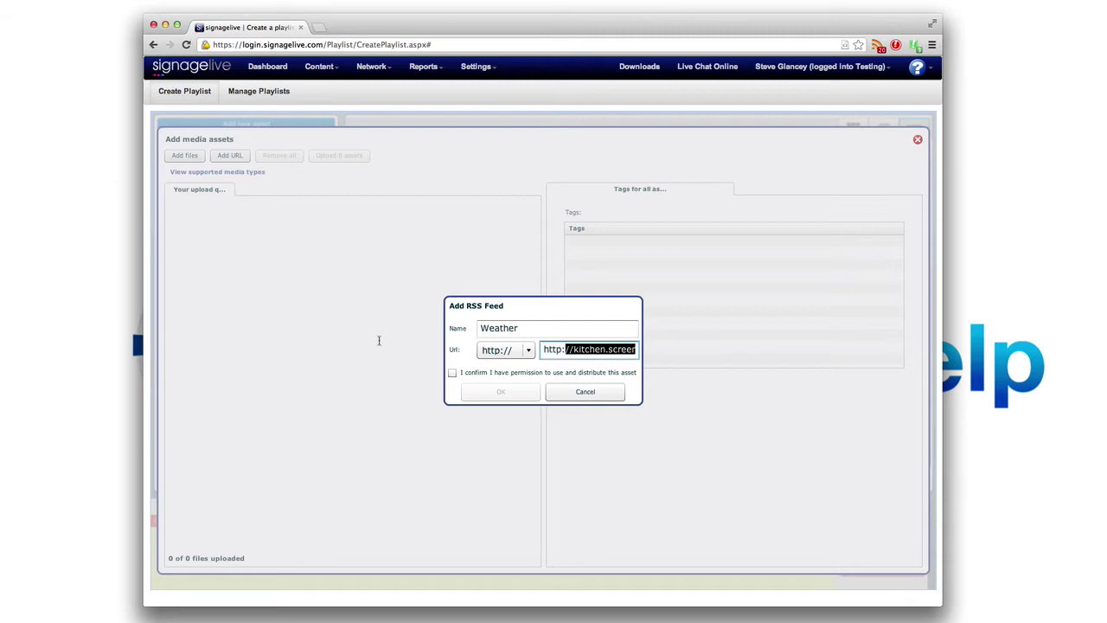
click(577, 350)
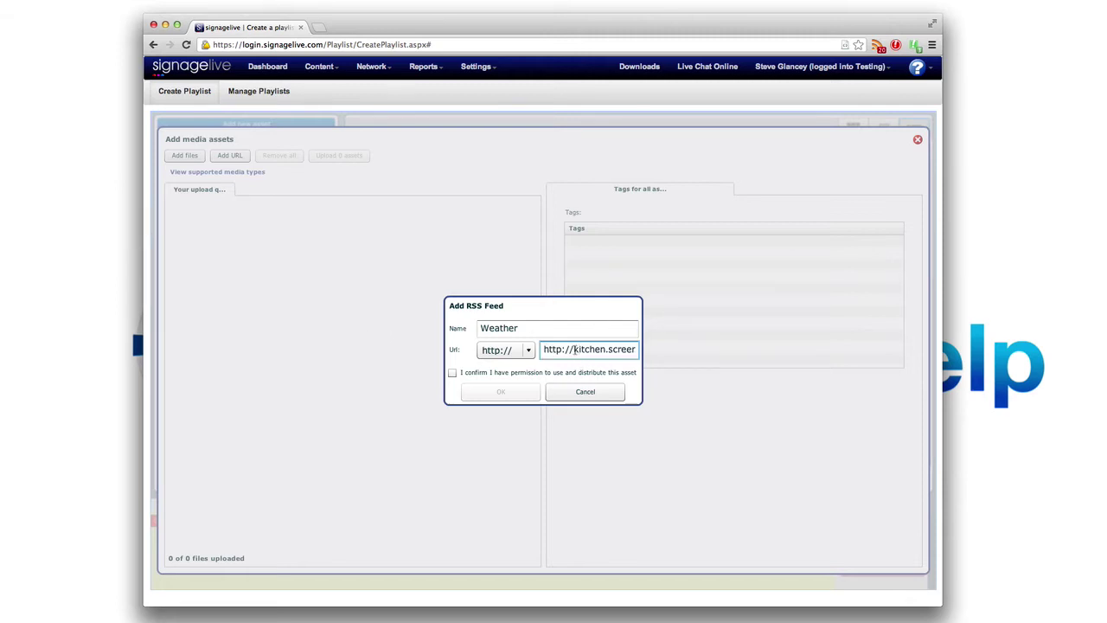
drag(575, 349, 538, 350)
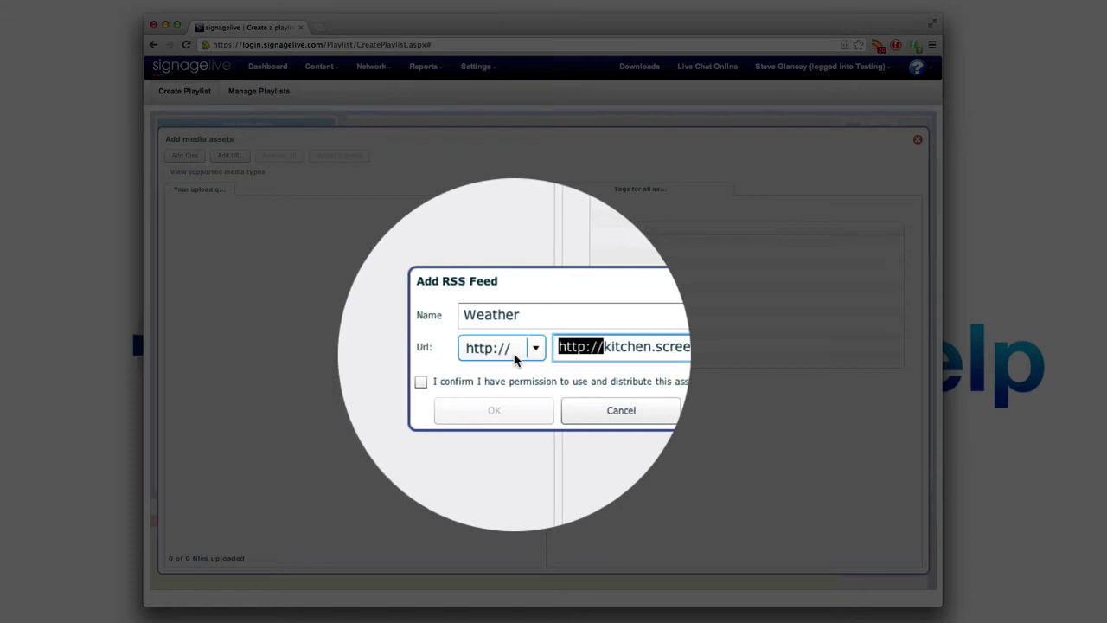
key(BackSpace)
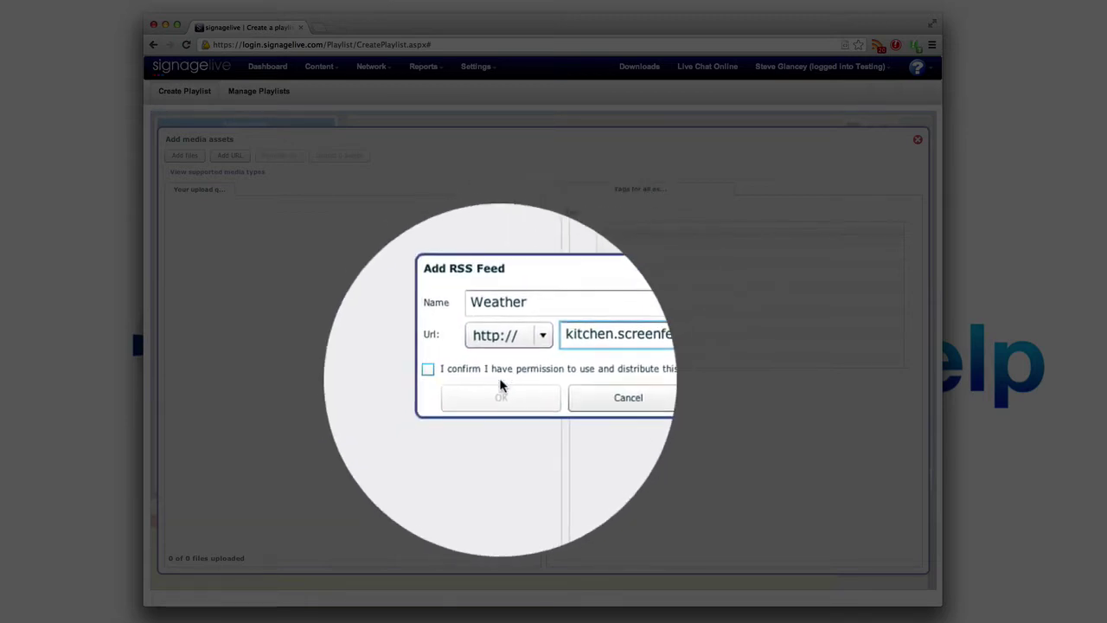
click(450, 371)
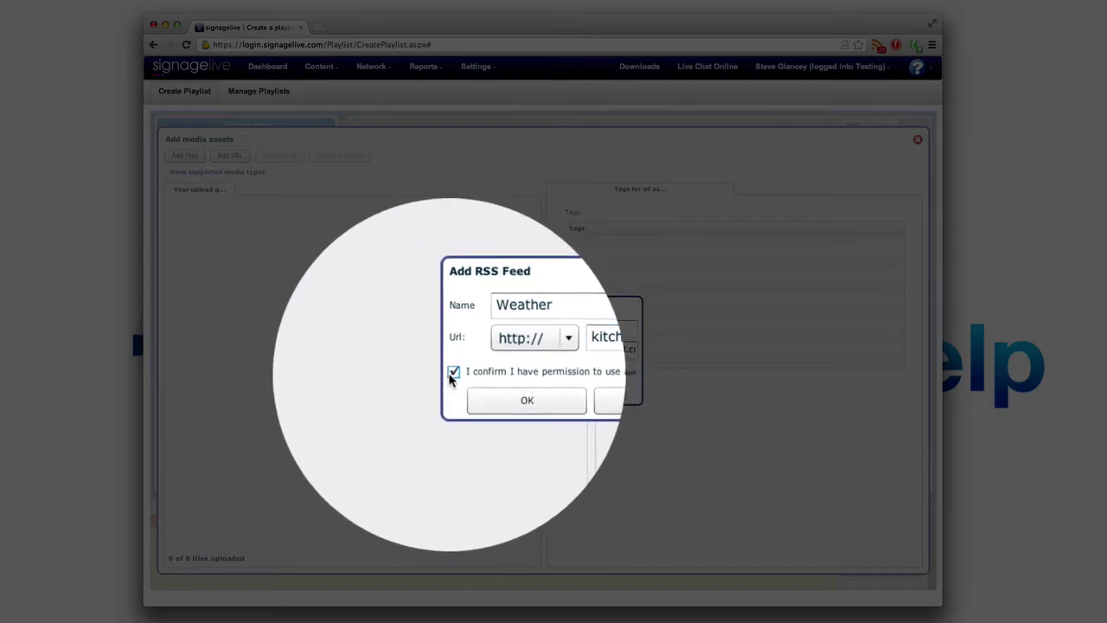
click(500, 393)
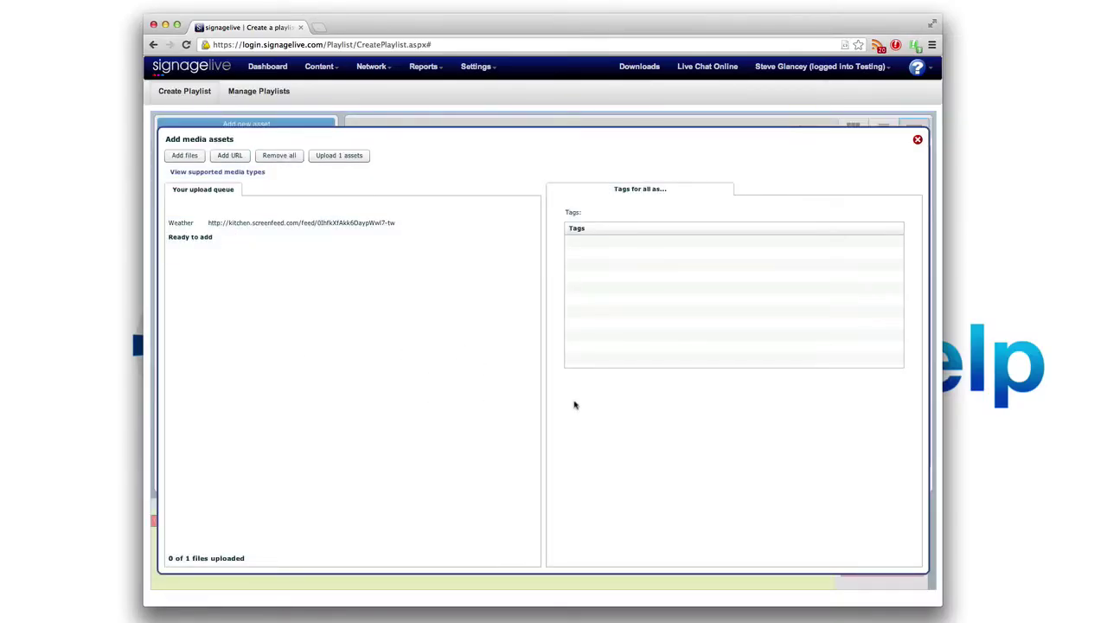
Step: Grab the News-in-Pictures URL from the notes and start an RSS feed named News-in-Pictures
key(super+Tab)
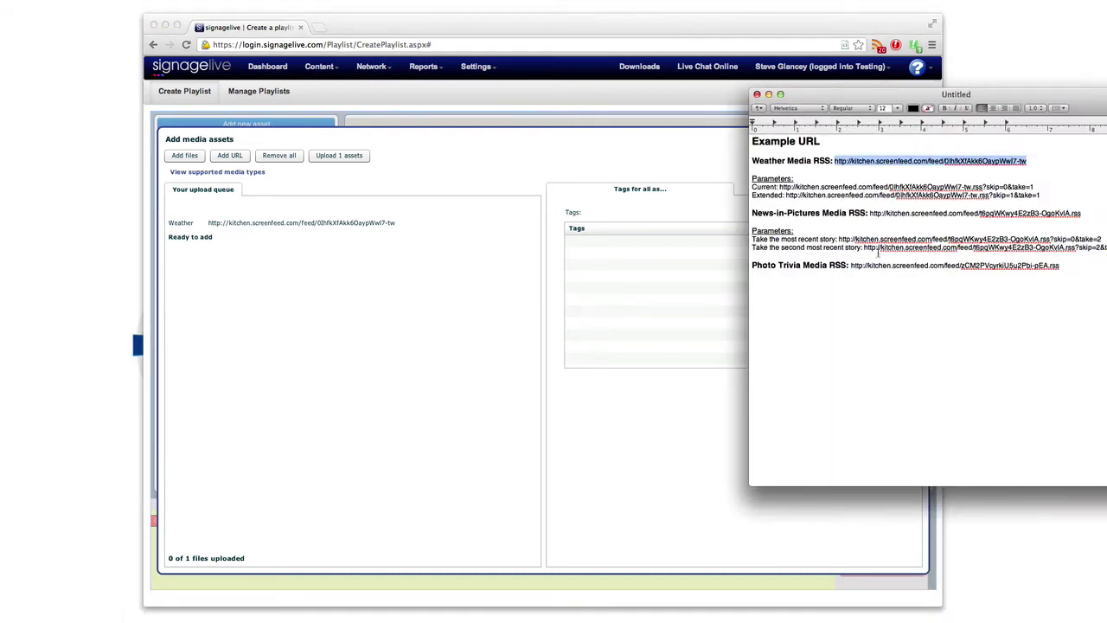
drag(870, 214, 1082, 213)
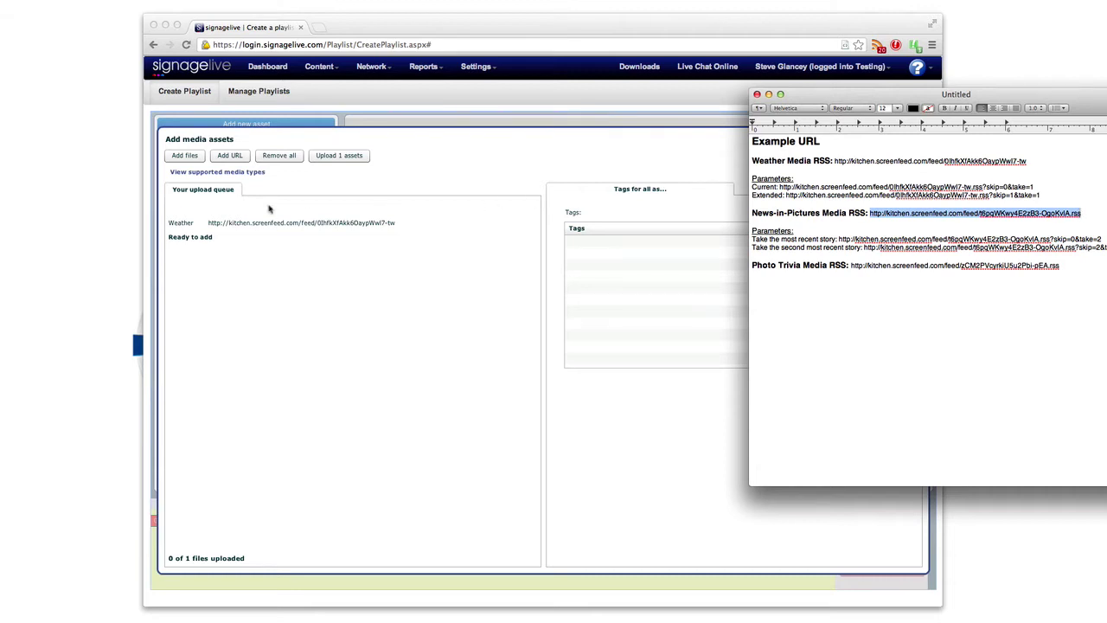
click(229, 155)
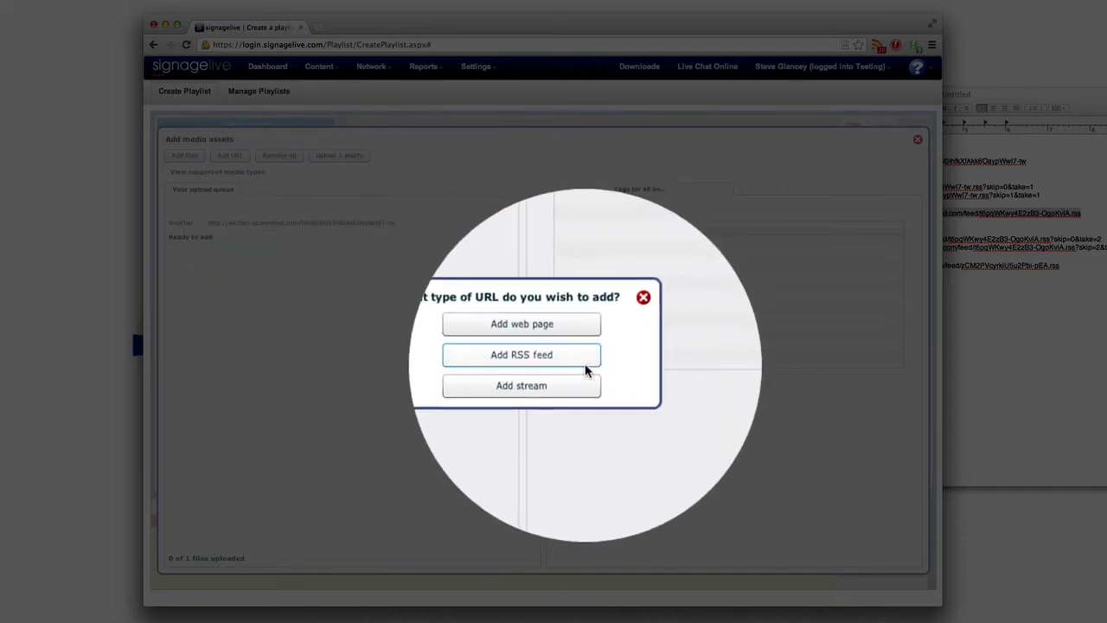
click(575, 299)
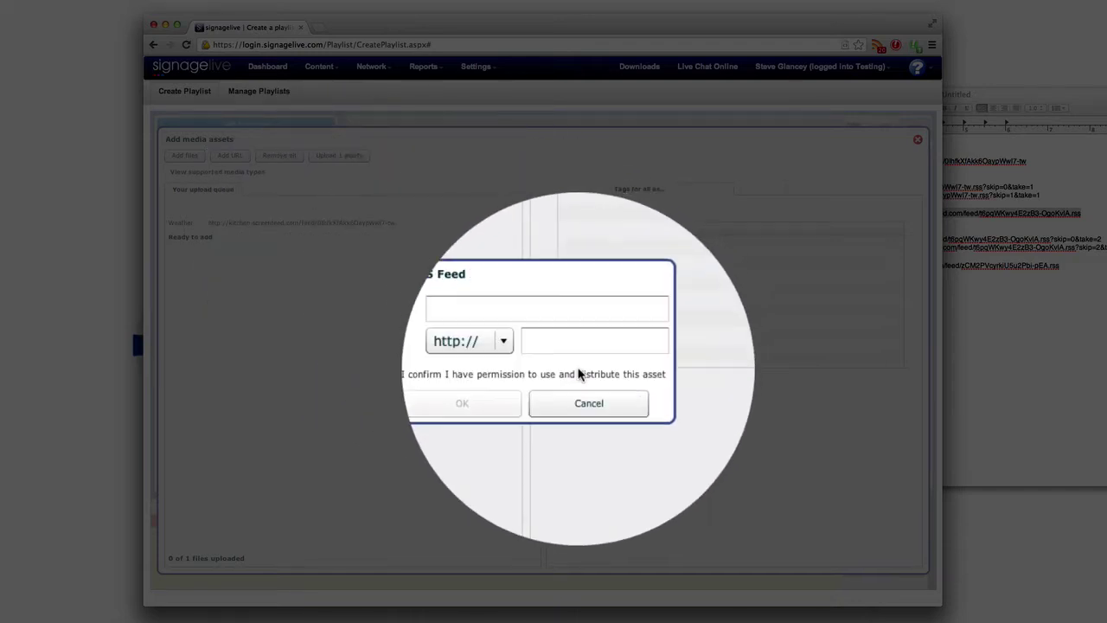
click(527, 329)
text(News-in-Pictures)
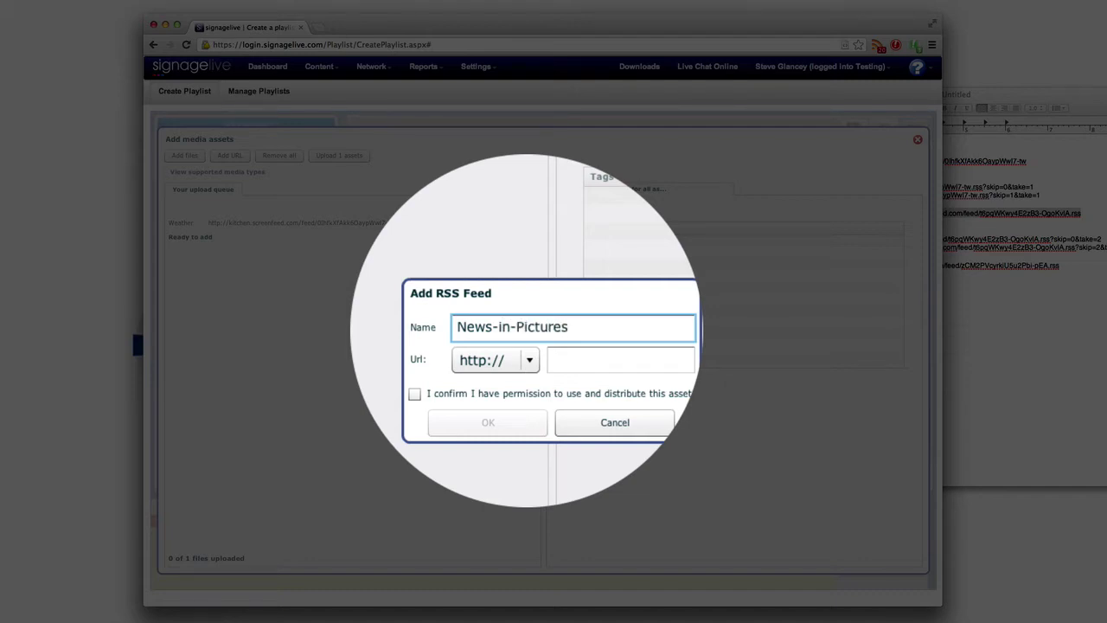
key(Tab)
key(Tab)
key(super+v)
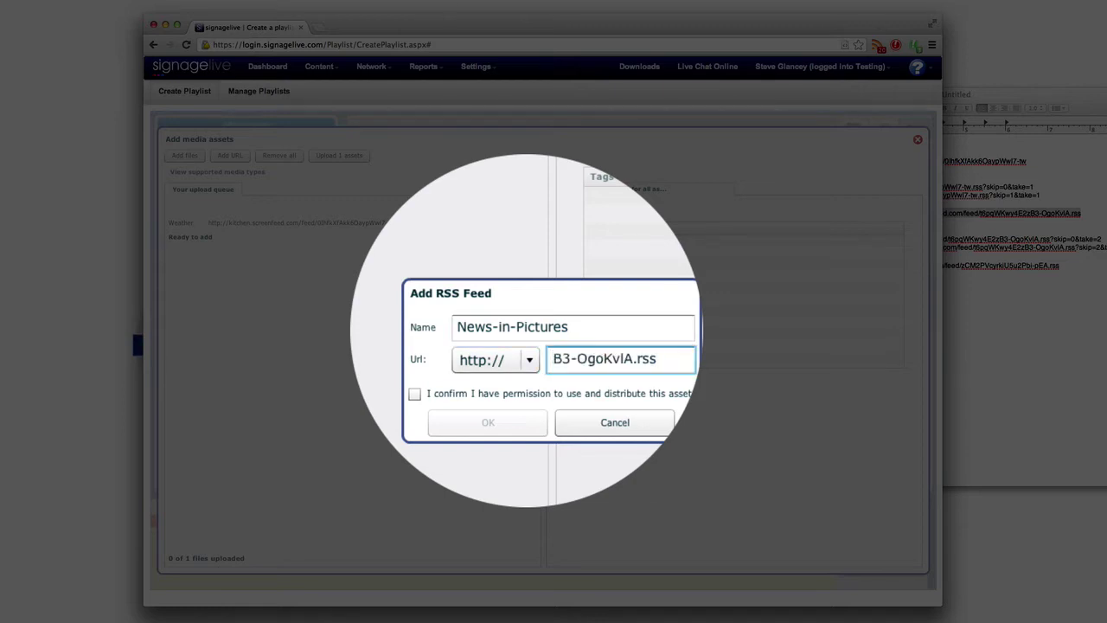
drag(581, 352, 321, 350)
click(571, 350)
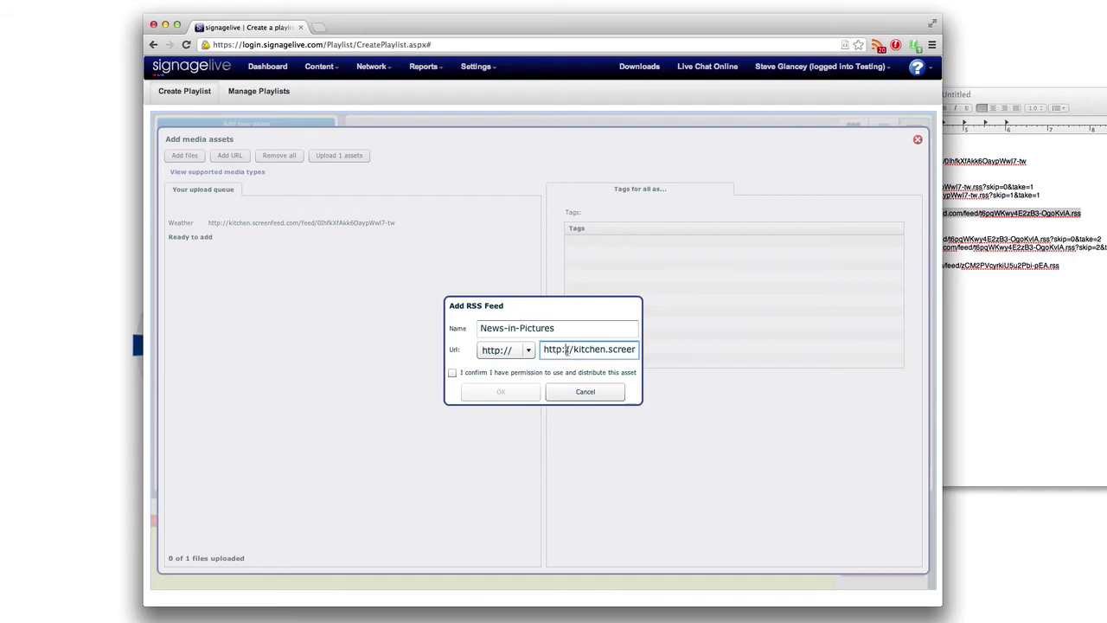
drag(573, 350, 497, 349)
key(BackSpace)
click(451, 373)
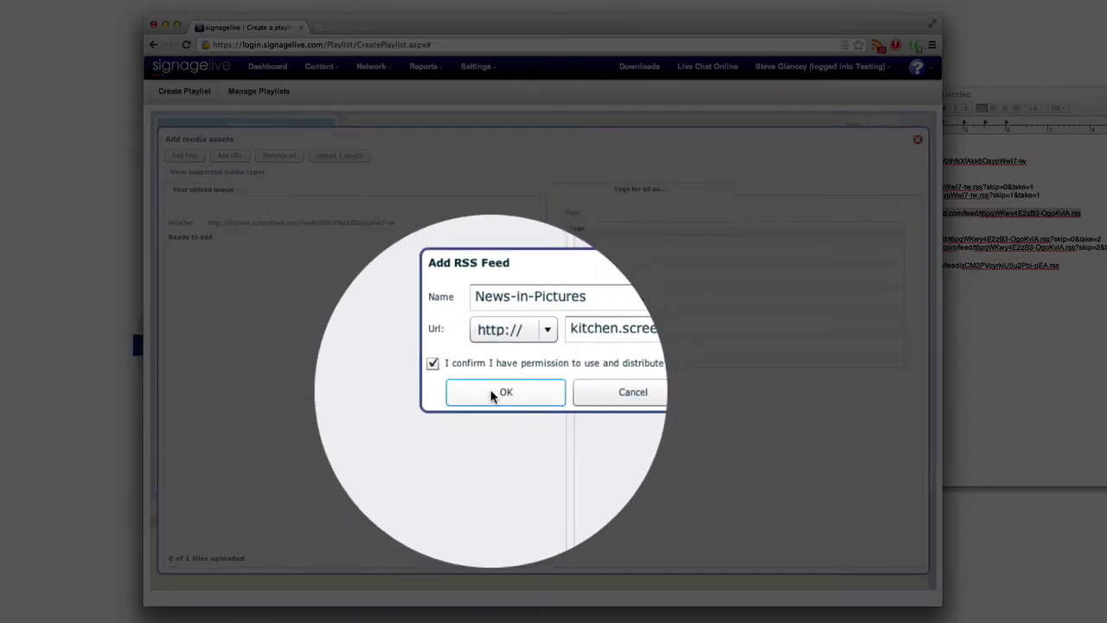
click(469, 393)
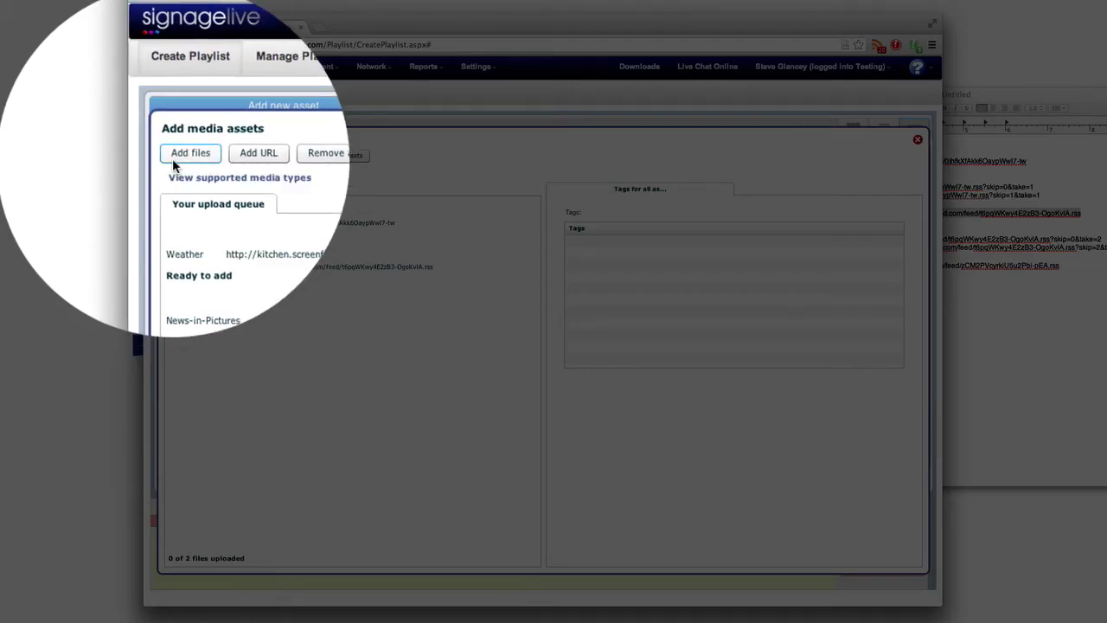
Step: Add twitter_v1.4-1366x768.swf from the Desktop to the upload queue
click(175, 160)
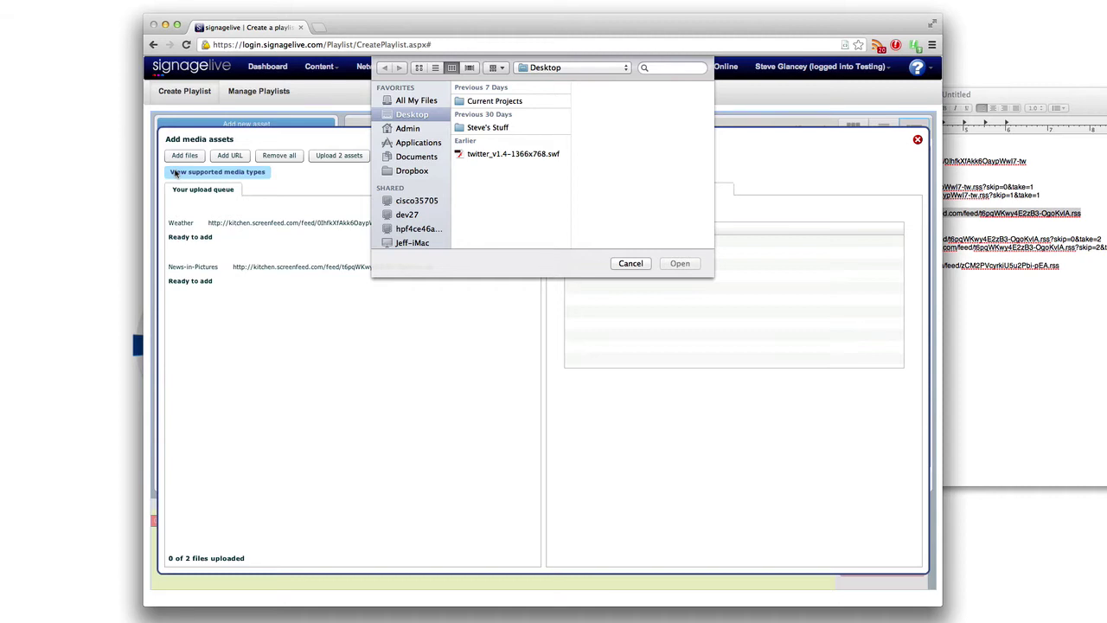
click(471, 156)
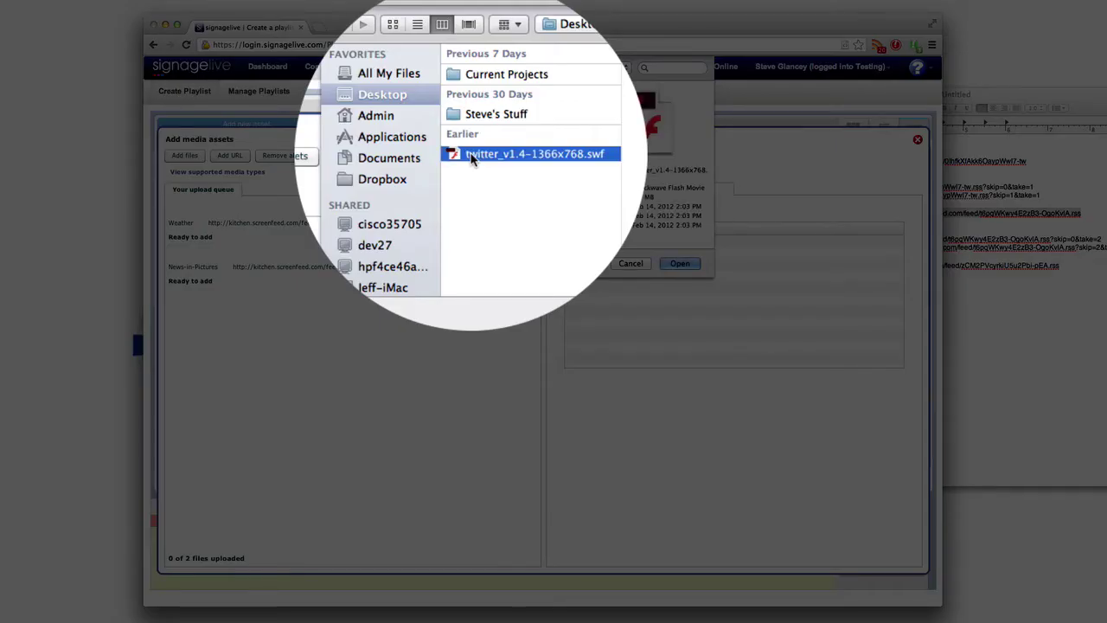
click(675, 266)
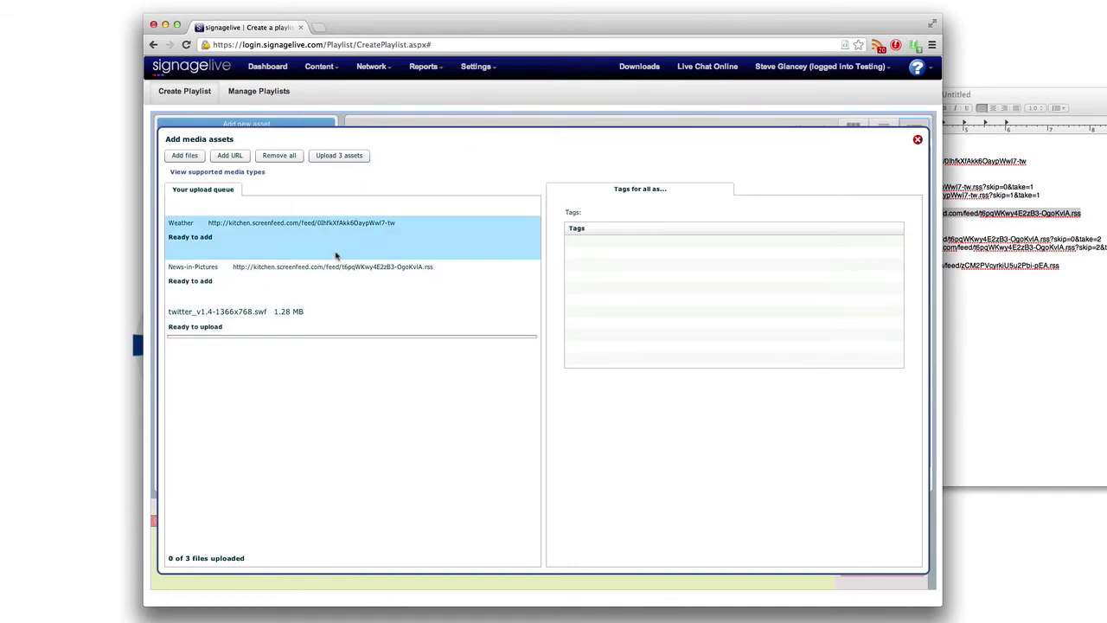
Step: Upload the three queued assets after confirming distribution permission
click(339, 155)
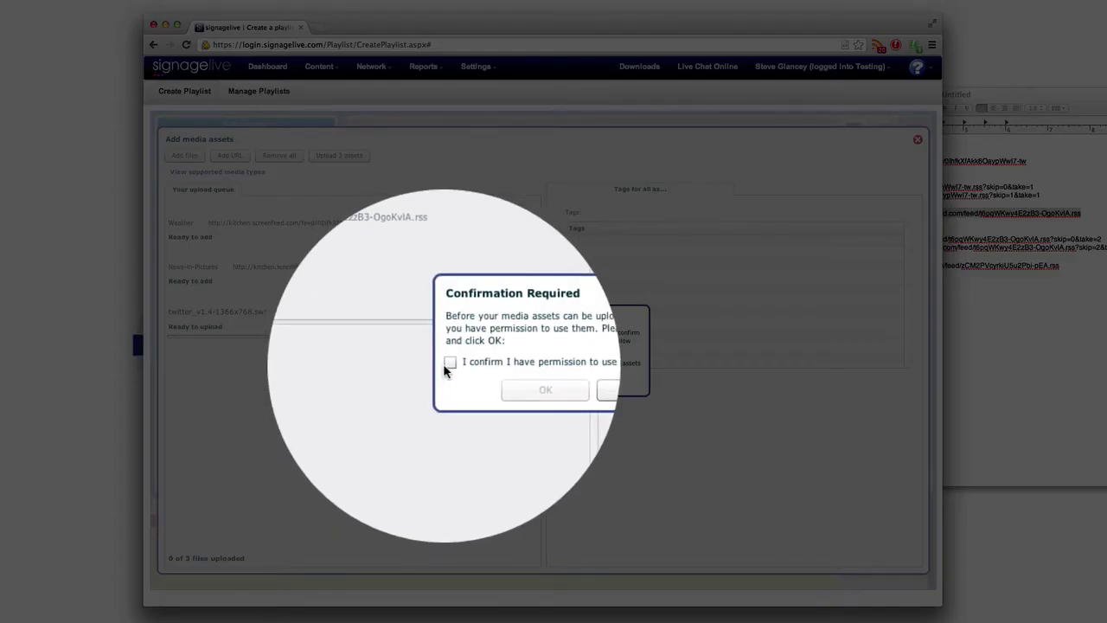
click(449, 363)
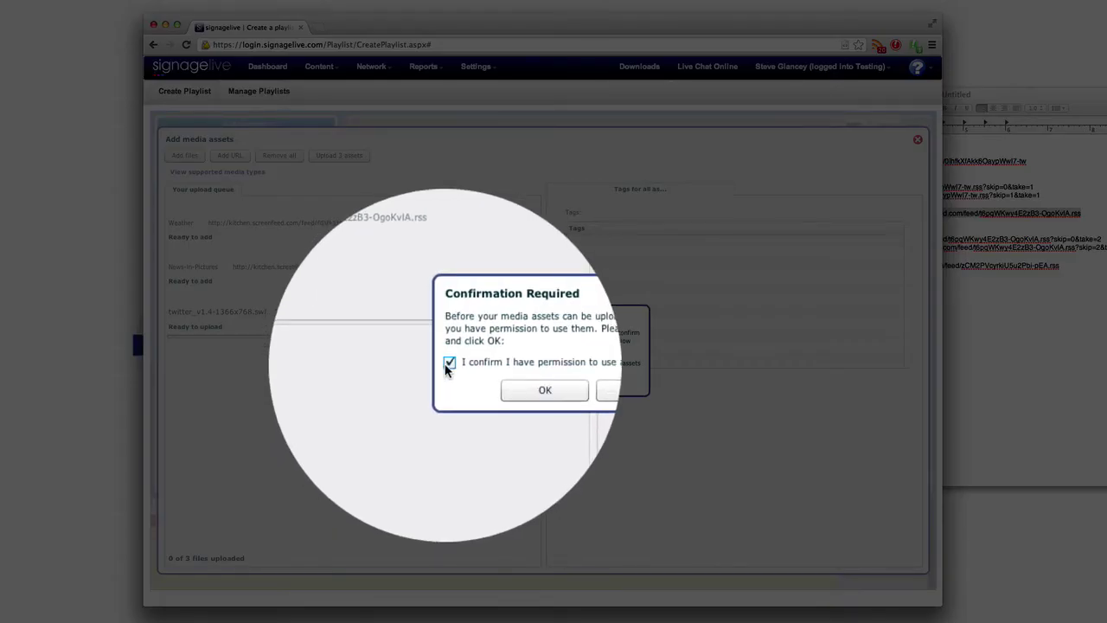
click(503, 378)
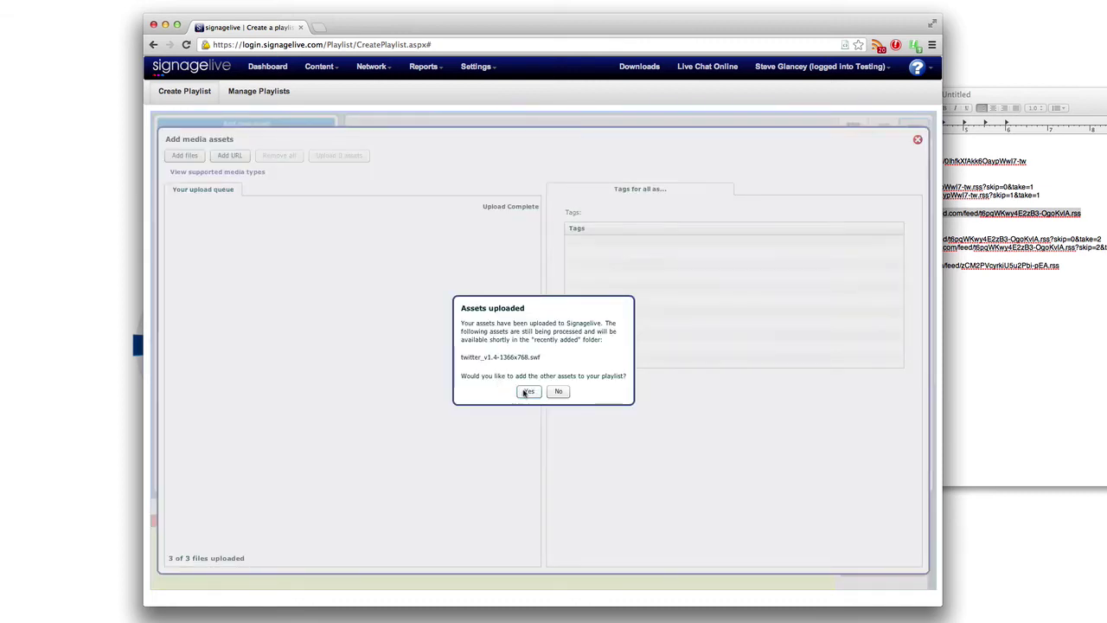
click(527, 392)
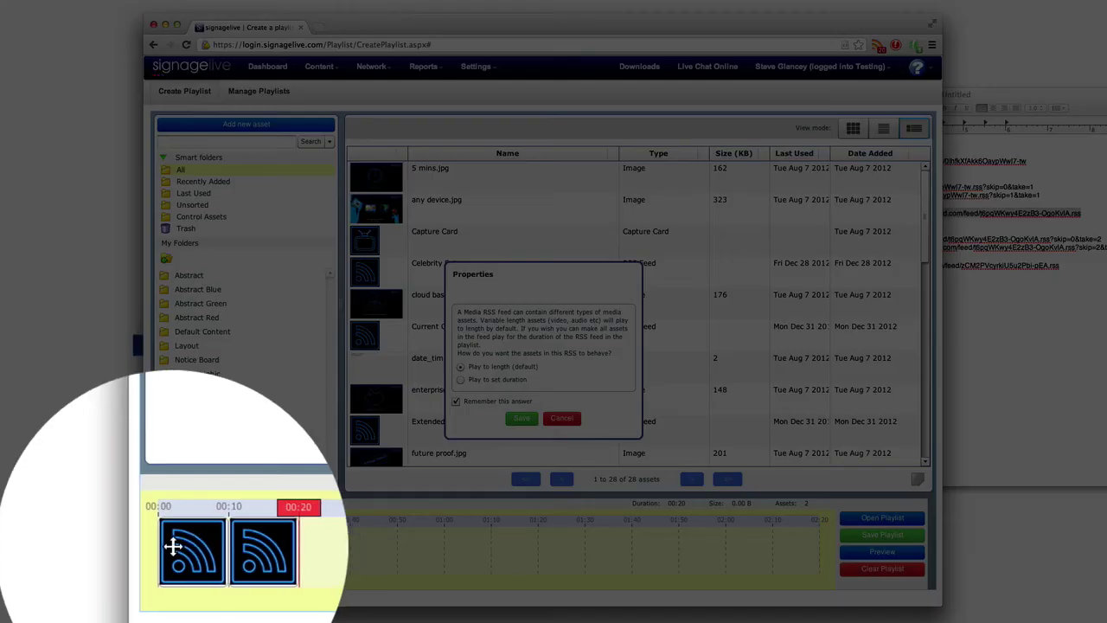
Step: Open the News-in-Pictures item on the playlist timeline to see its properties
mouse_move(176, 544)
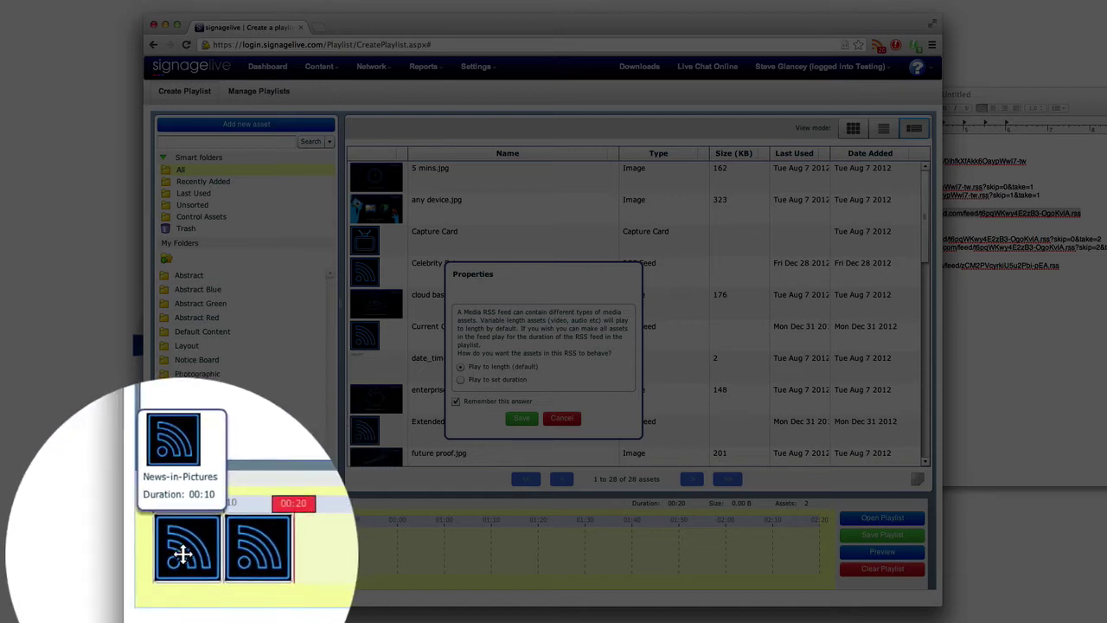
mouse_move(226, 554)
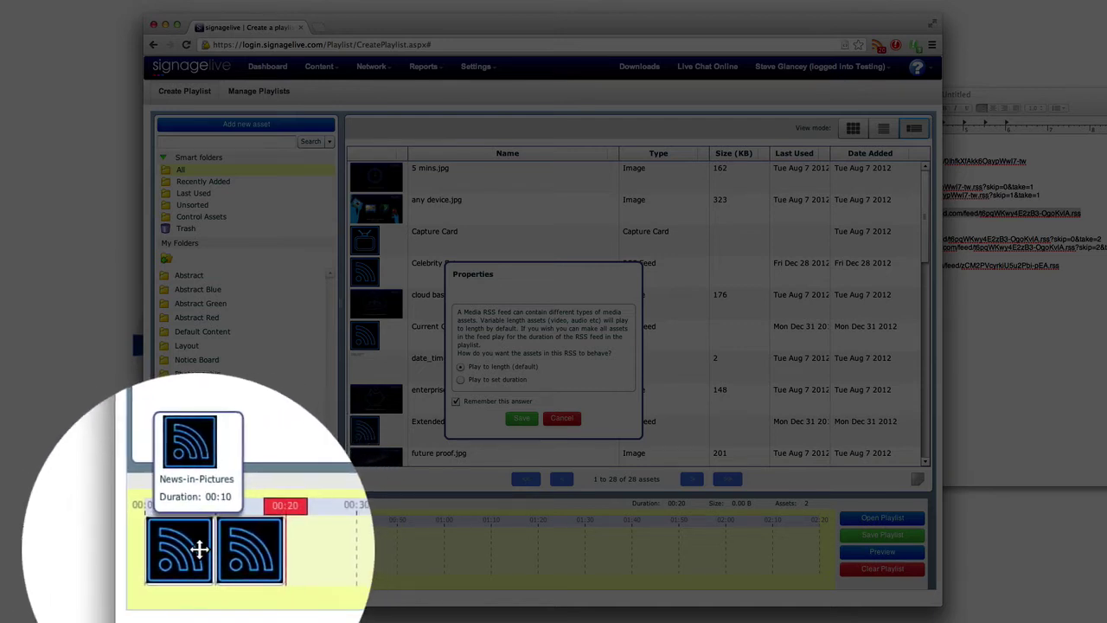
click(201, 547)
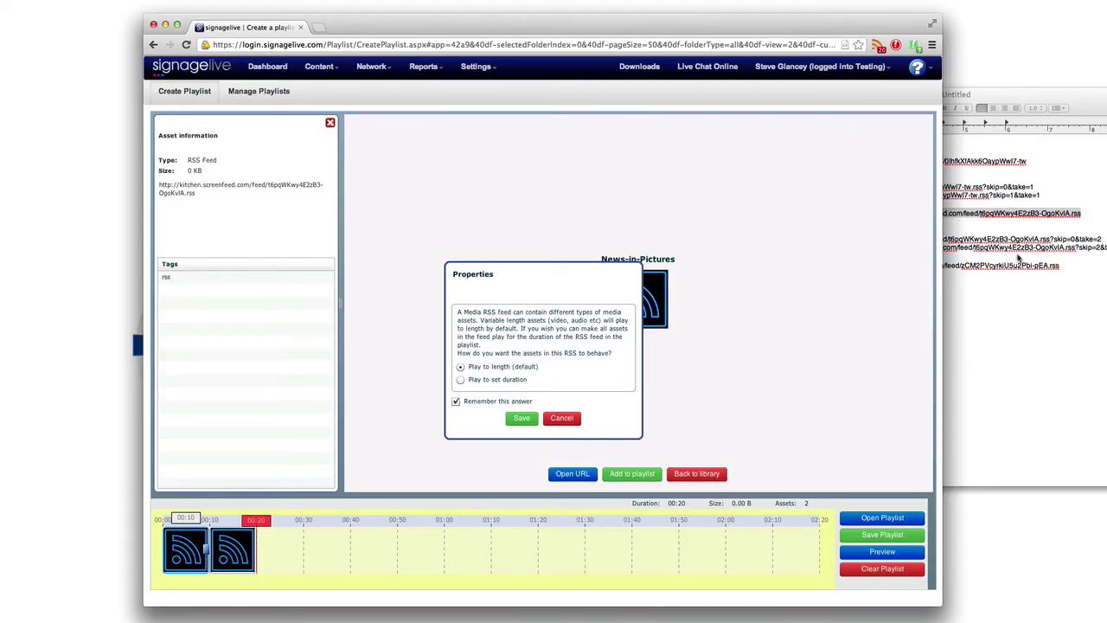
Step: Copy the News-in-Pictures feed URL from the notes and open a new Chrome tab
click(1019, 256)
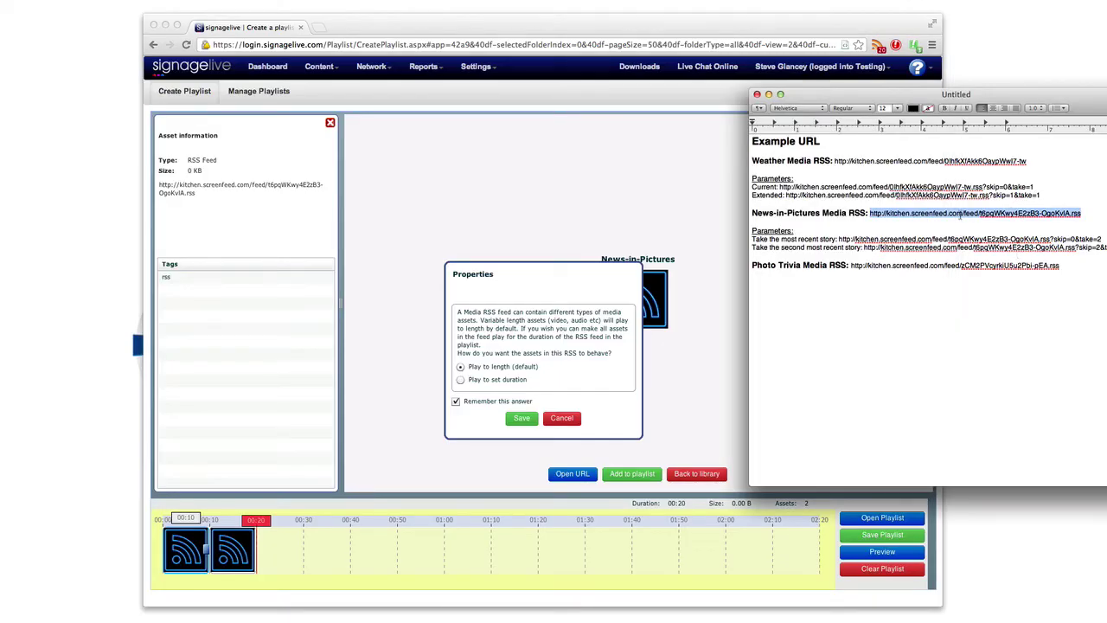
right_click(960, 213)
click(983, 289)
click(366, 35)
click(319, 28)
Step: Load the News-in-Pictures feed and verify its images carry duration="15", then return to Signagelive
key(super+v)
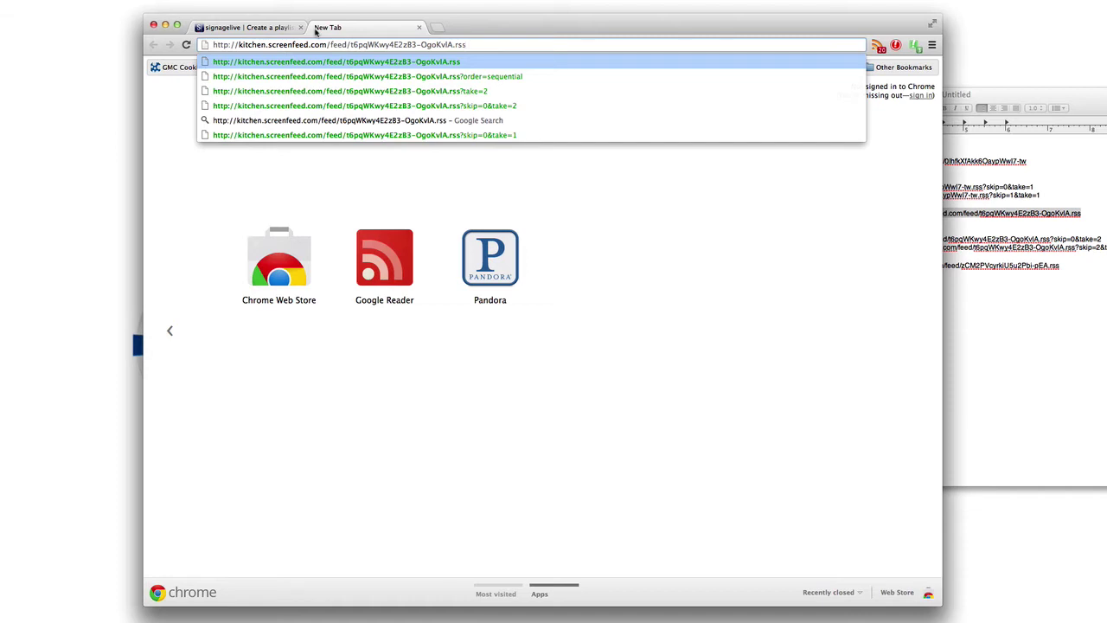
key(Return)
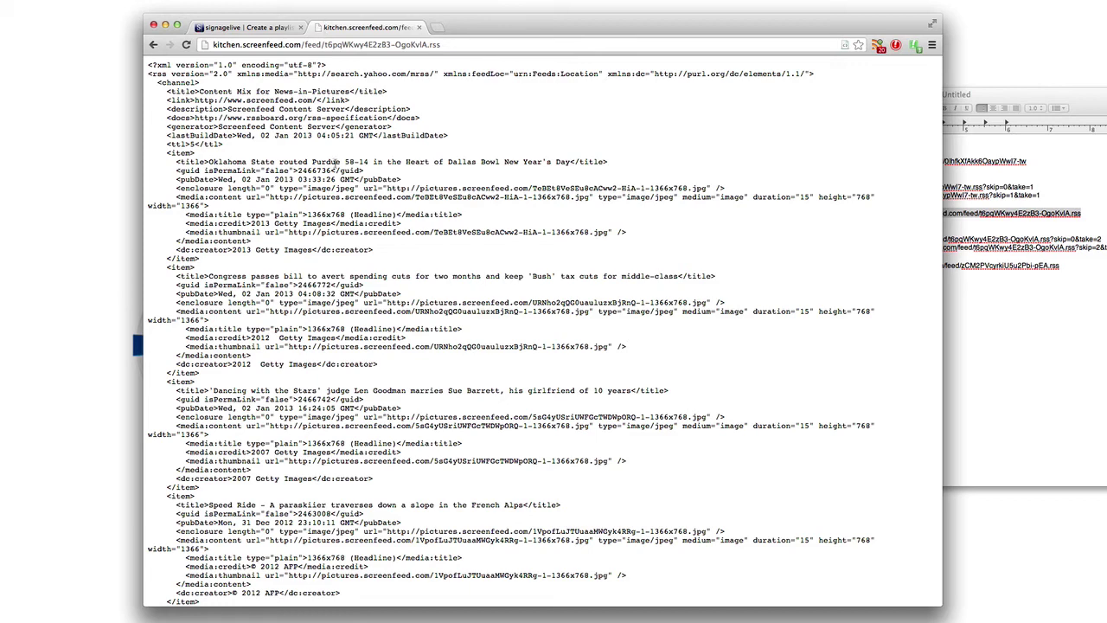
drag(209, 162, 439, 172)
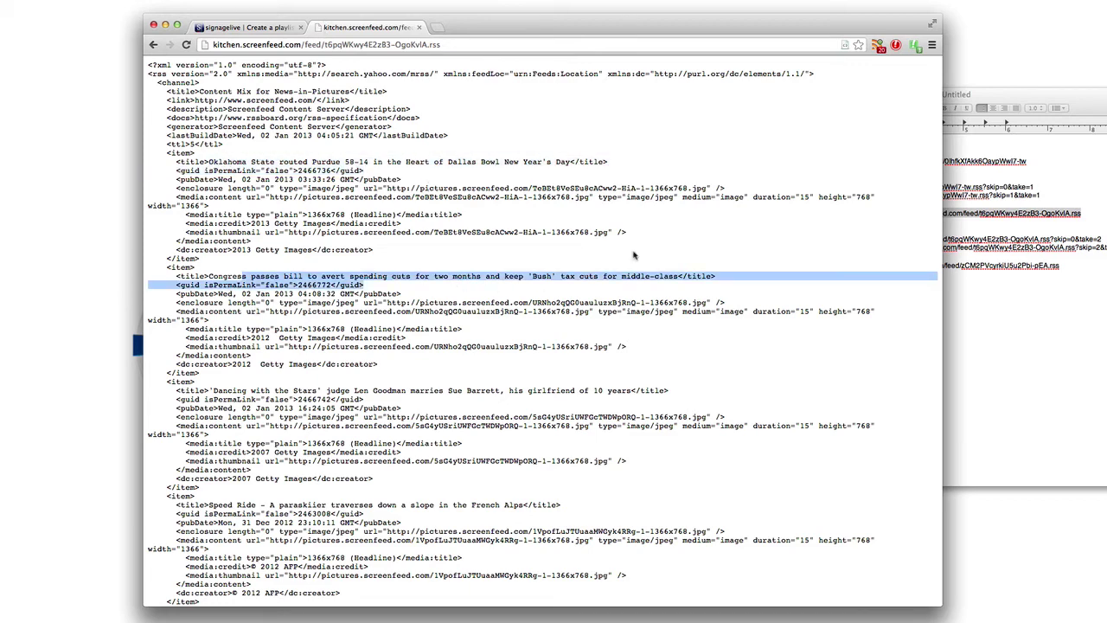
drag(751, 197, 819, 197)
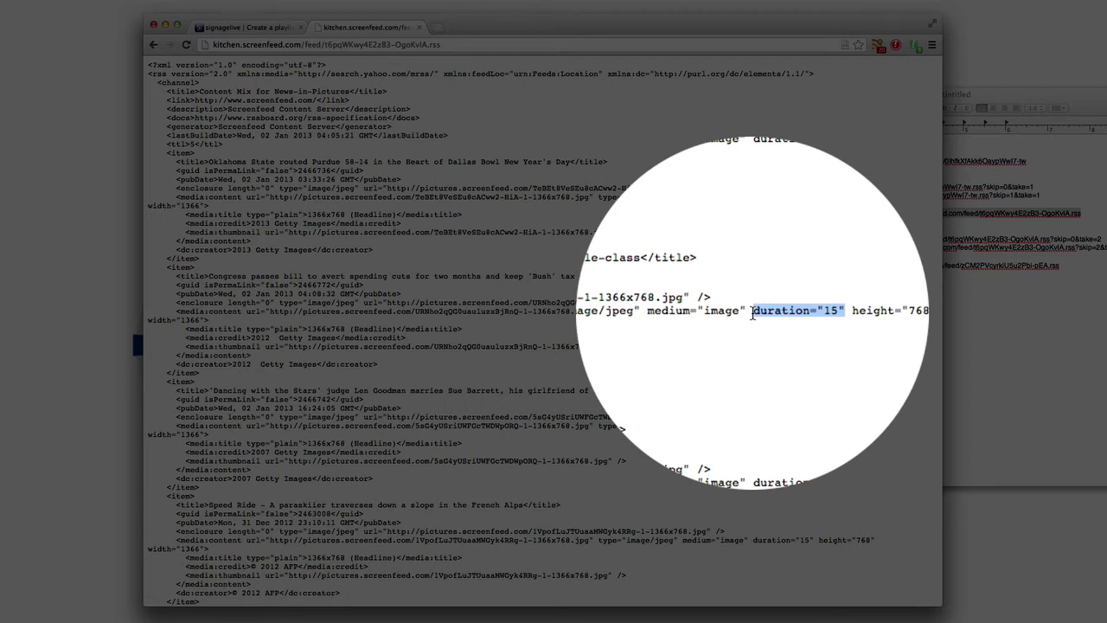
click(802, 313)
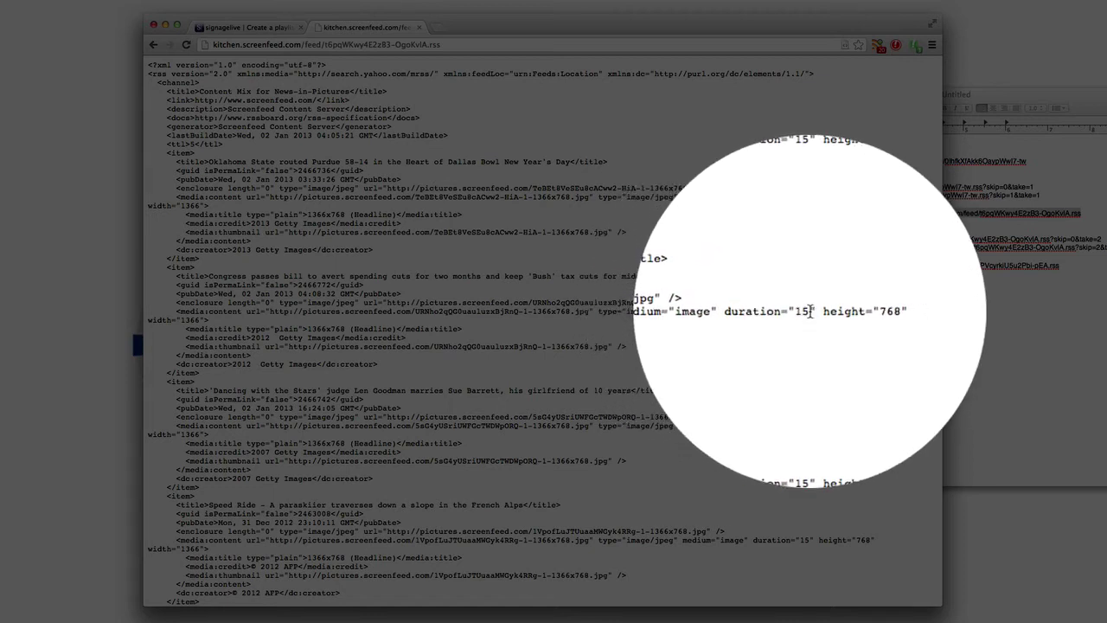
double_click(804, 313)
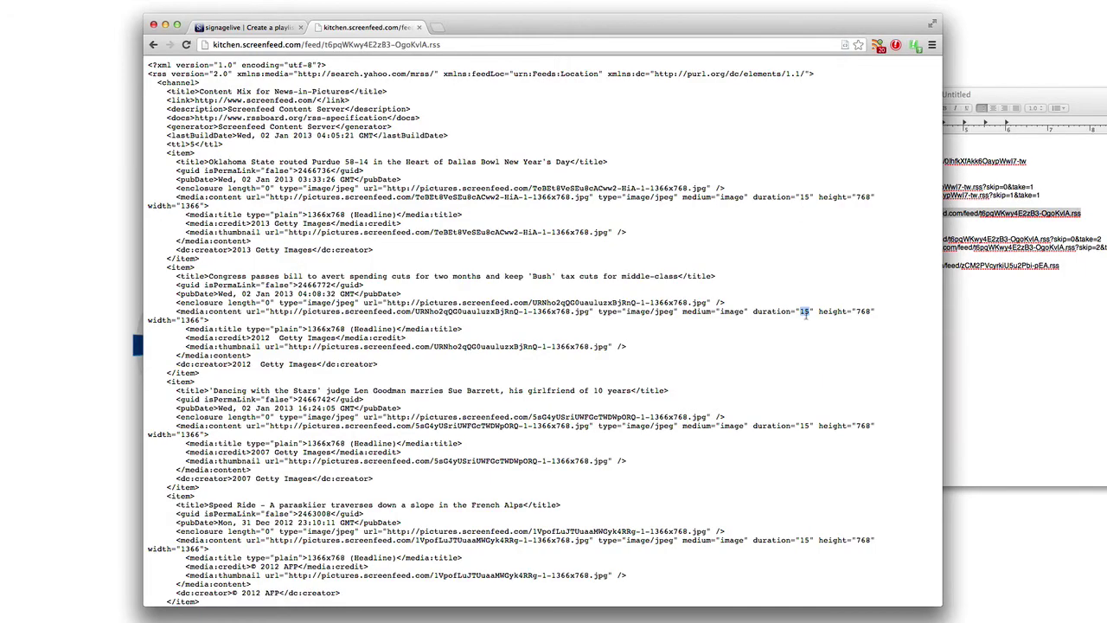
scroll(823, 524, down, 15)
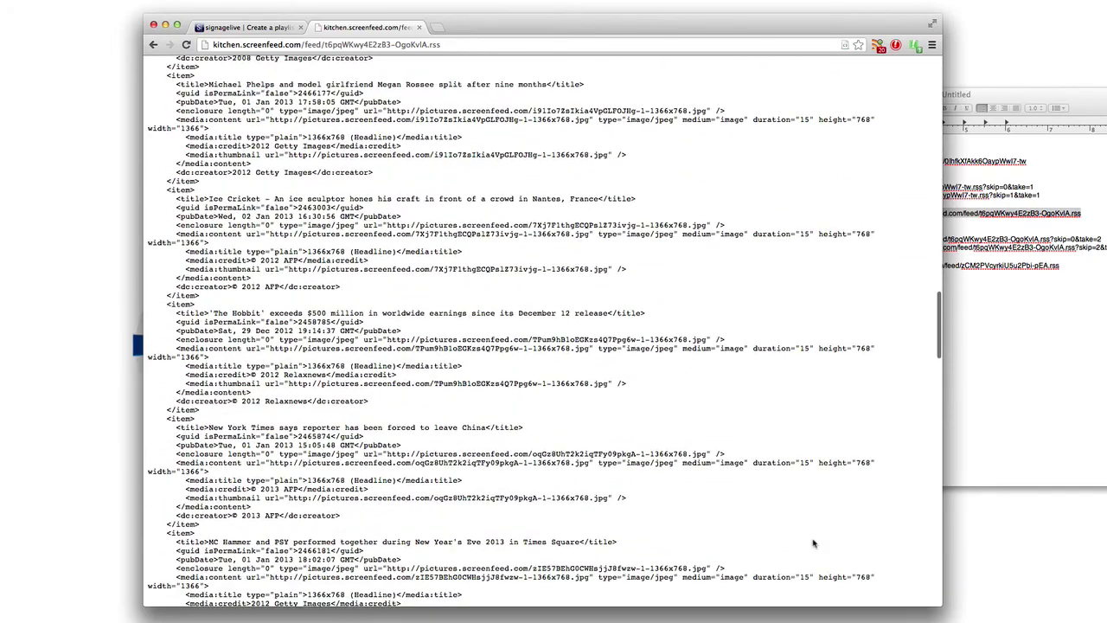
click(251, 27)
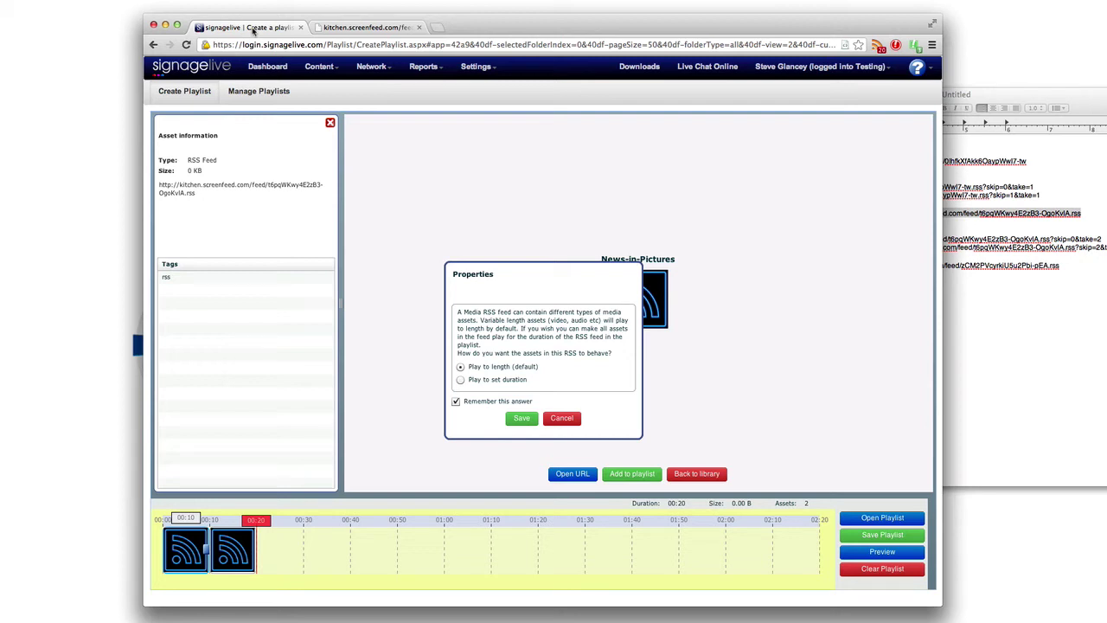
Step: Keep the News-in-Pictures feed on Play to length (default) instead of a set duration, and save
click(970, 97)
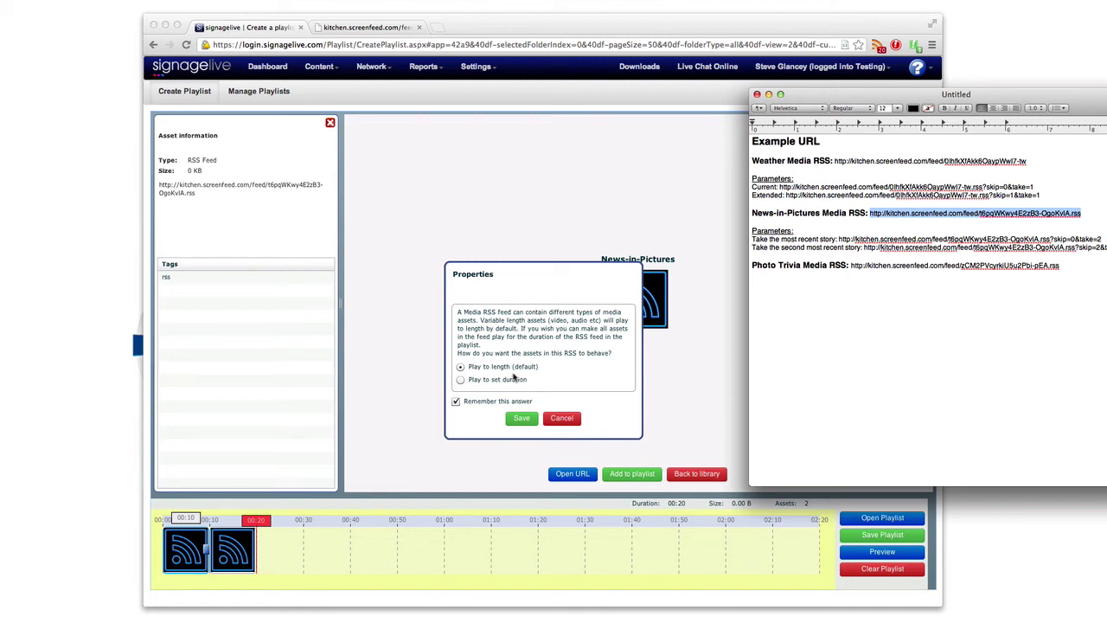
click(514, 377)
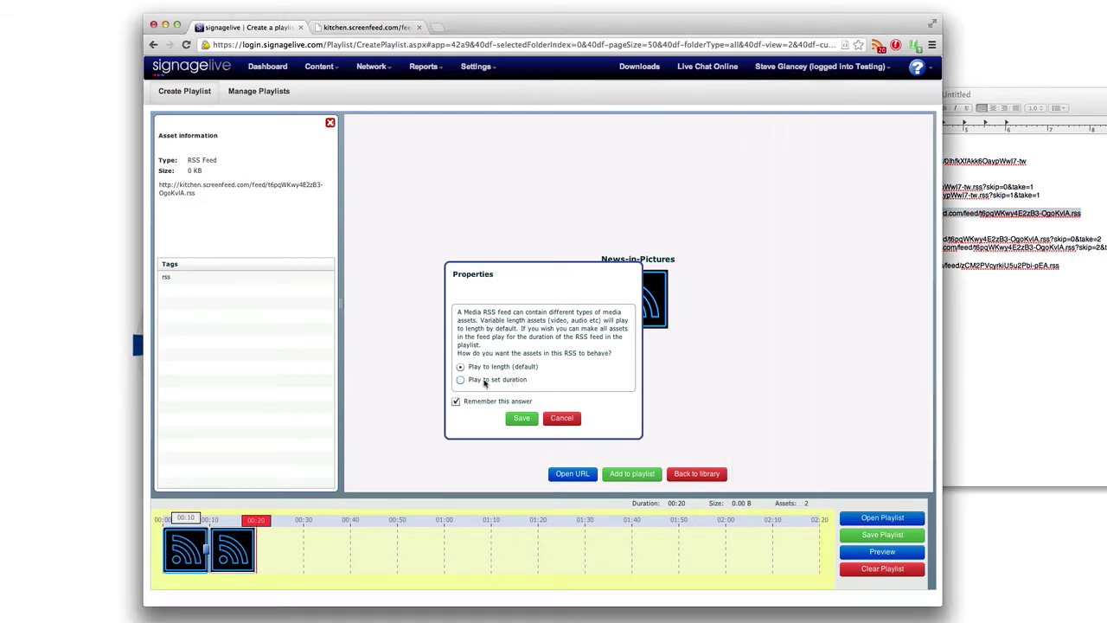
click(475, 380)
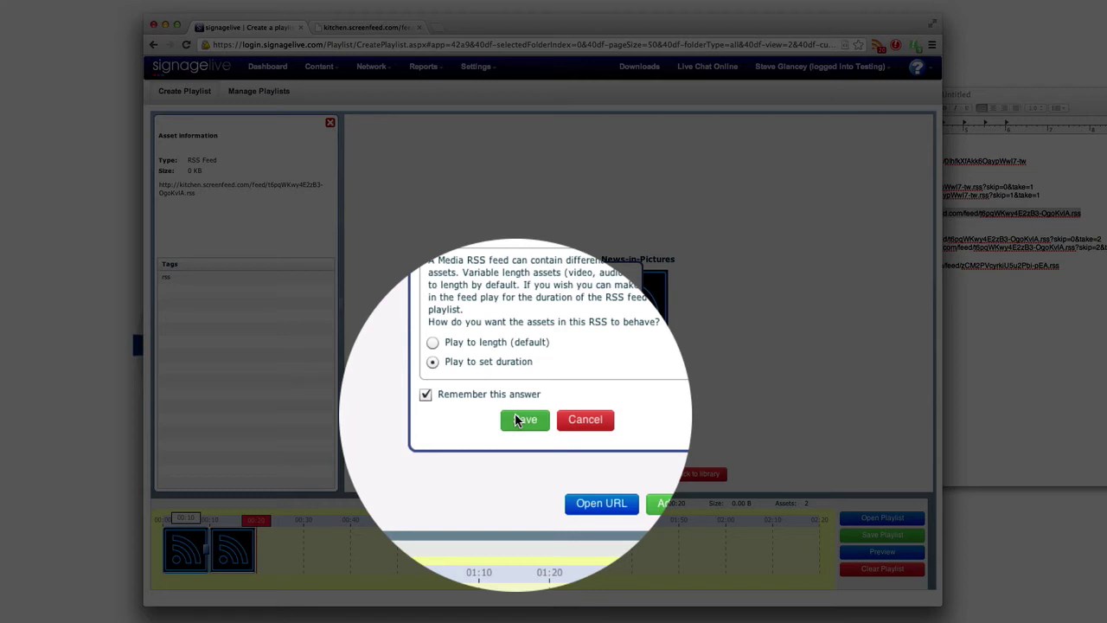
click(456, 400)
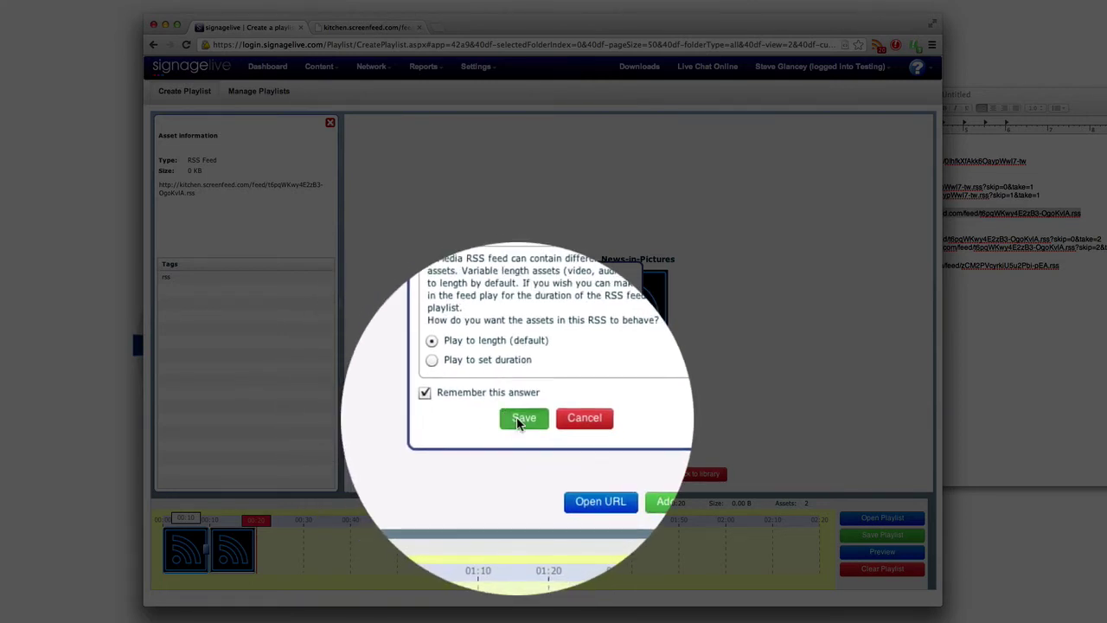
click(509, 419)
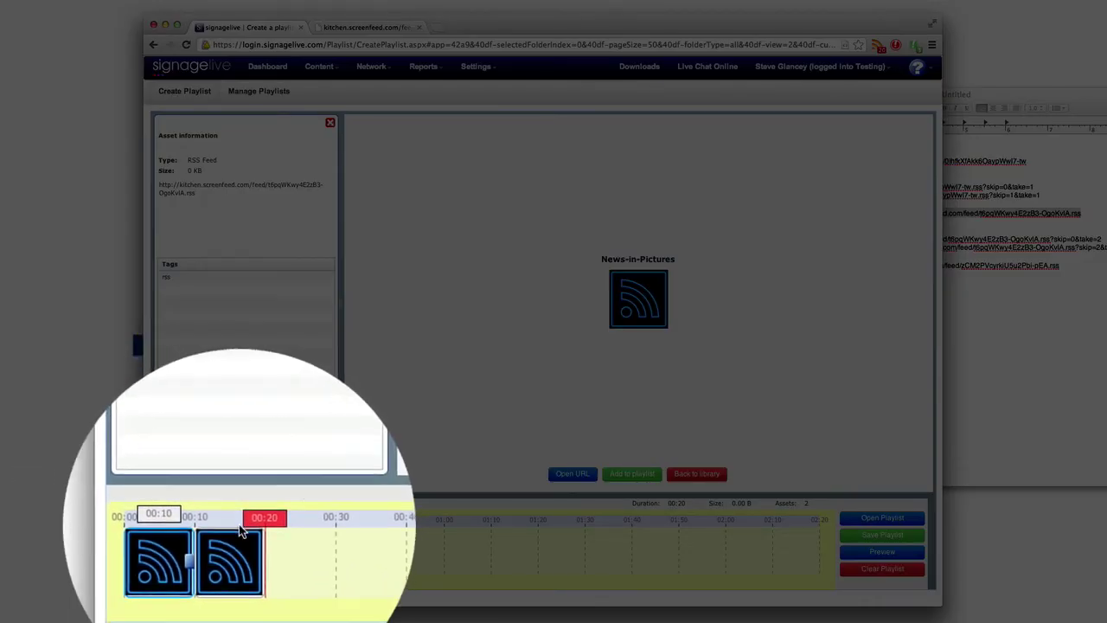
Step: Stretch the News-in-Pictures clip to 00:15 so the playlist totals 00:25
click(187, 554)
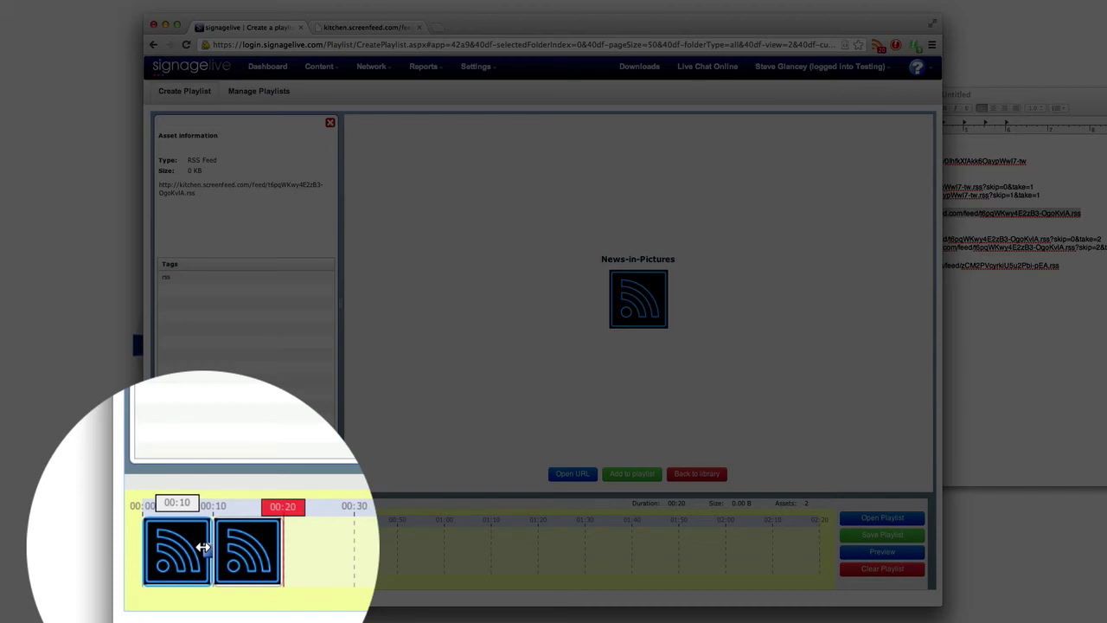
drag(201, 546, 233, 551)
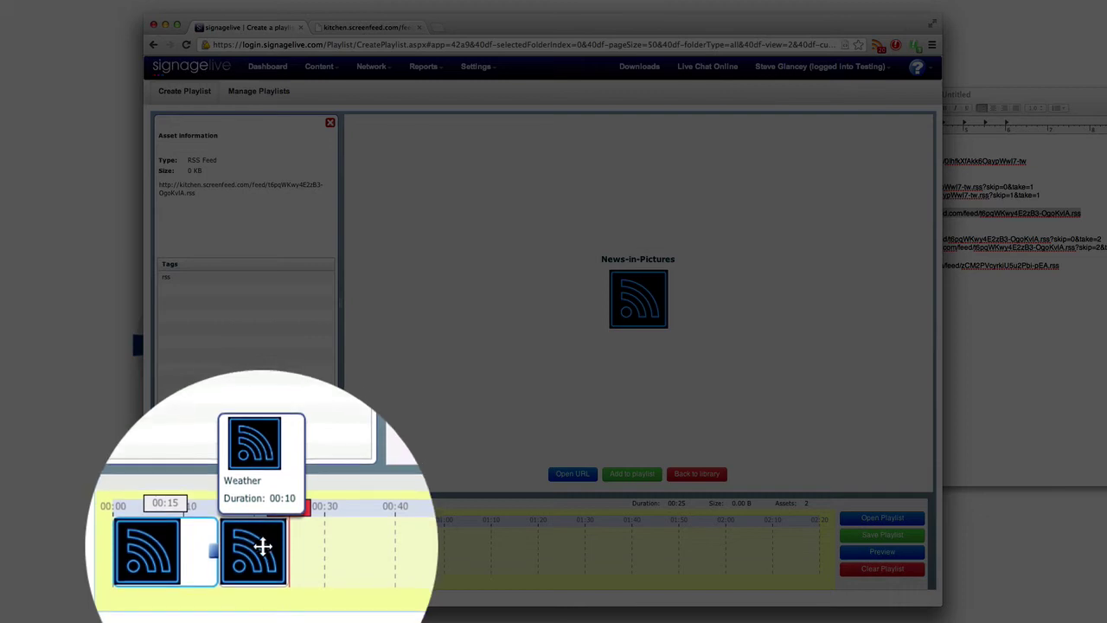
click(262, 540)
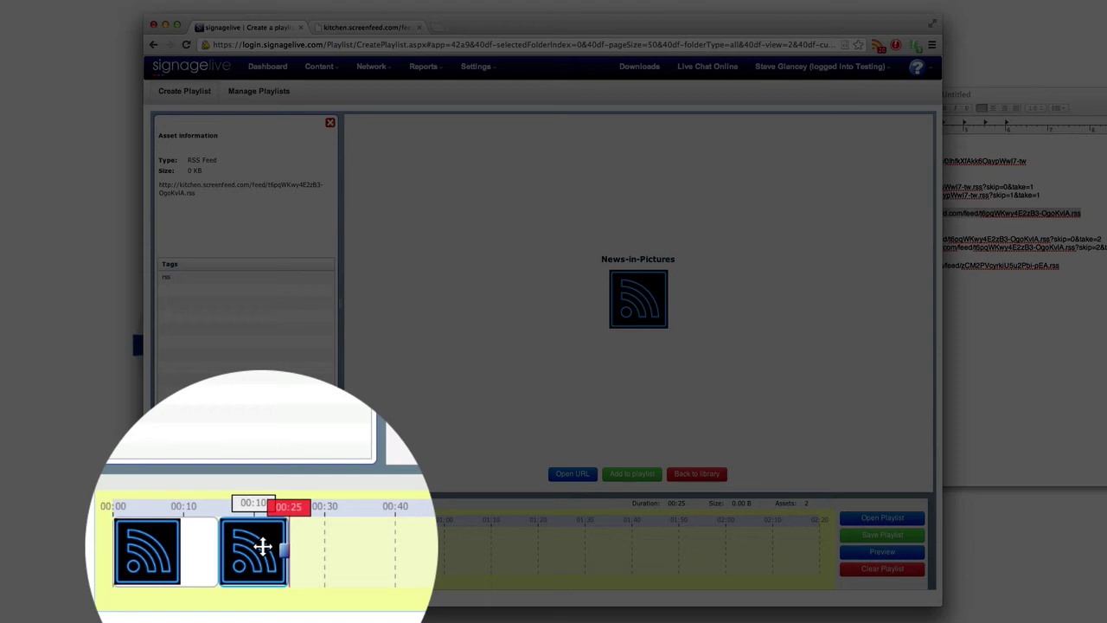
Step: Set the Weather feed to 'Play to set duration' and stretch it to 00:15, totalling 00:30
click(262, 546)
right_click(261, 544)
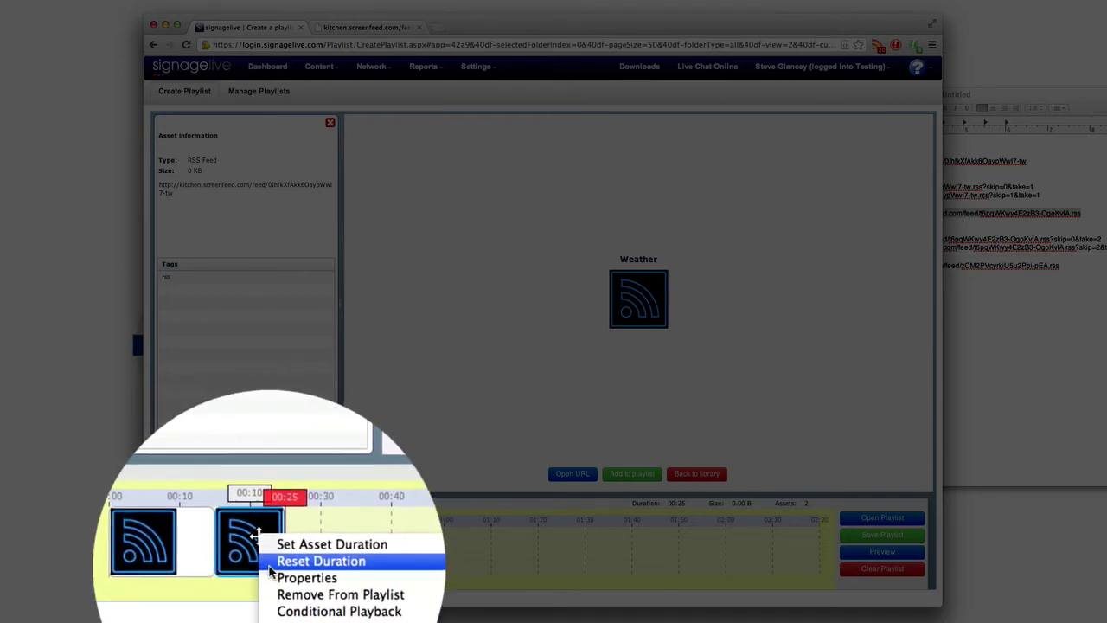
click(271, 576)
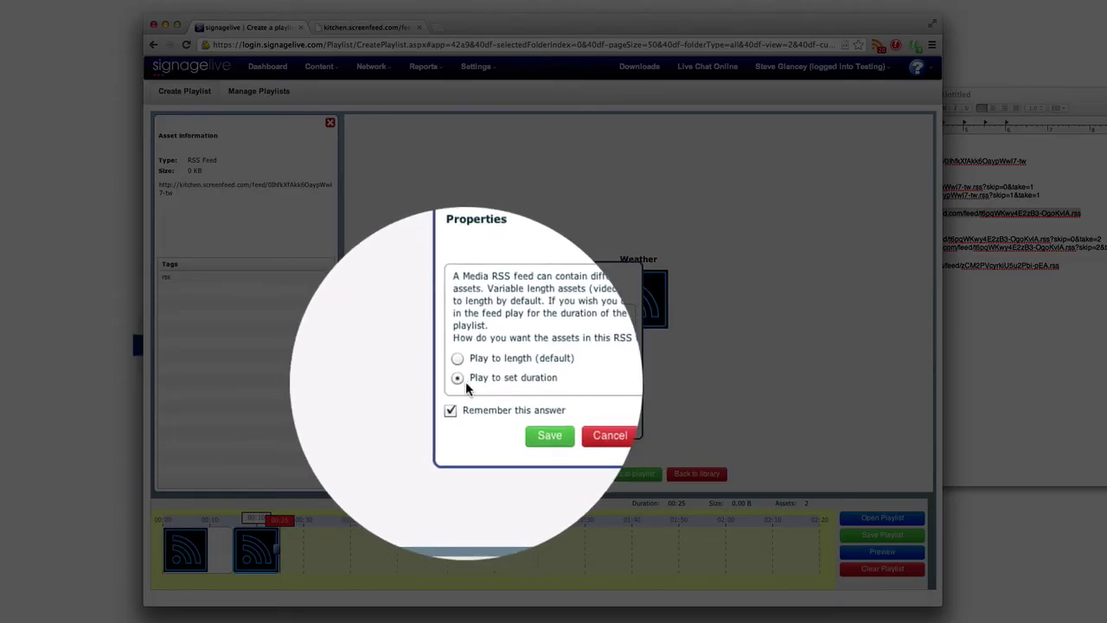
click(518, 420)
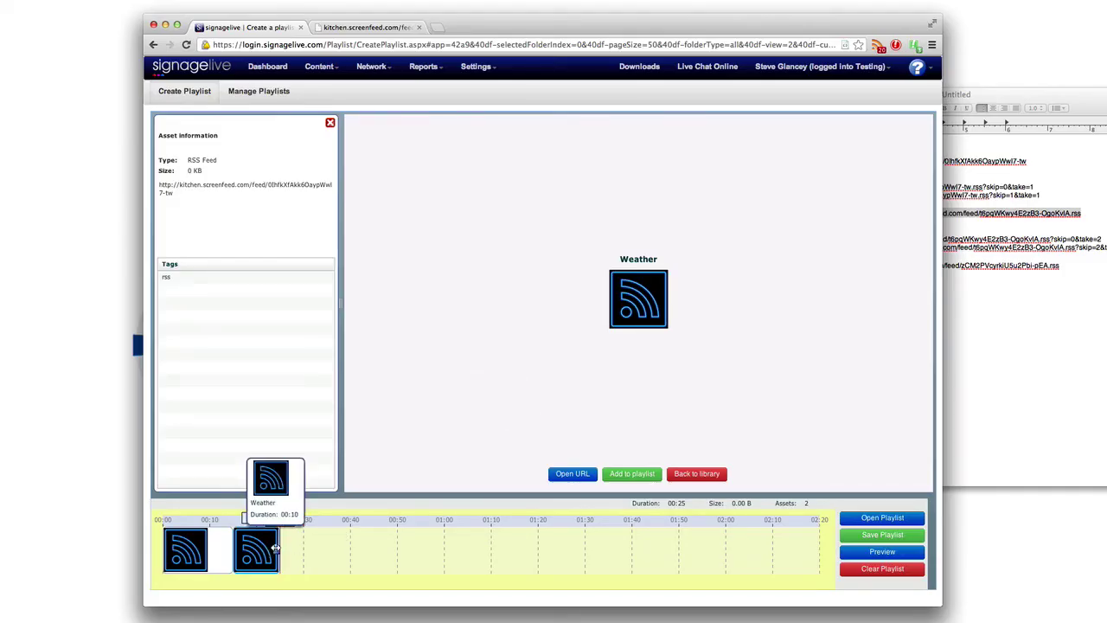
drag(275, 546, 303, 547)
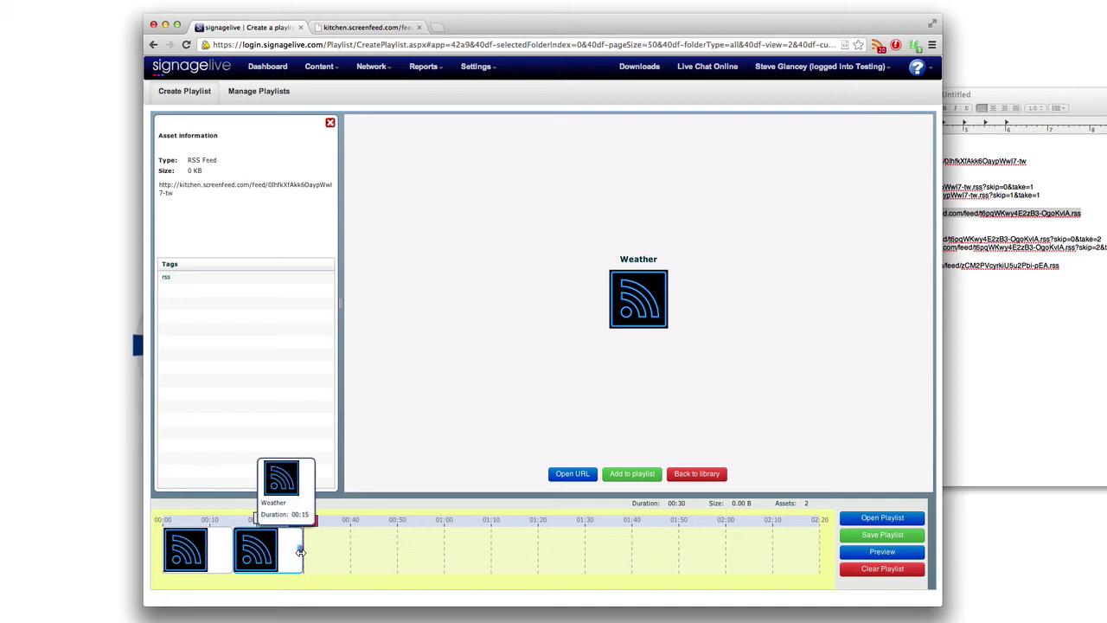
Step: Drag twitter_v1.4-1366x768.swf from the library onto the timeline as the third clip
click(692, 476)
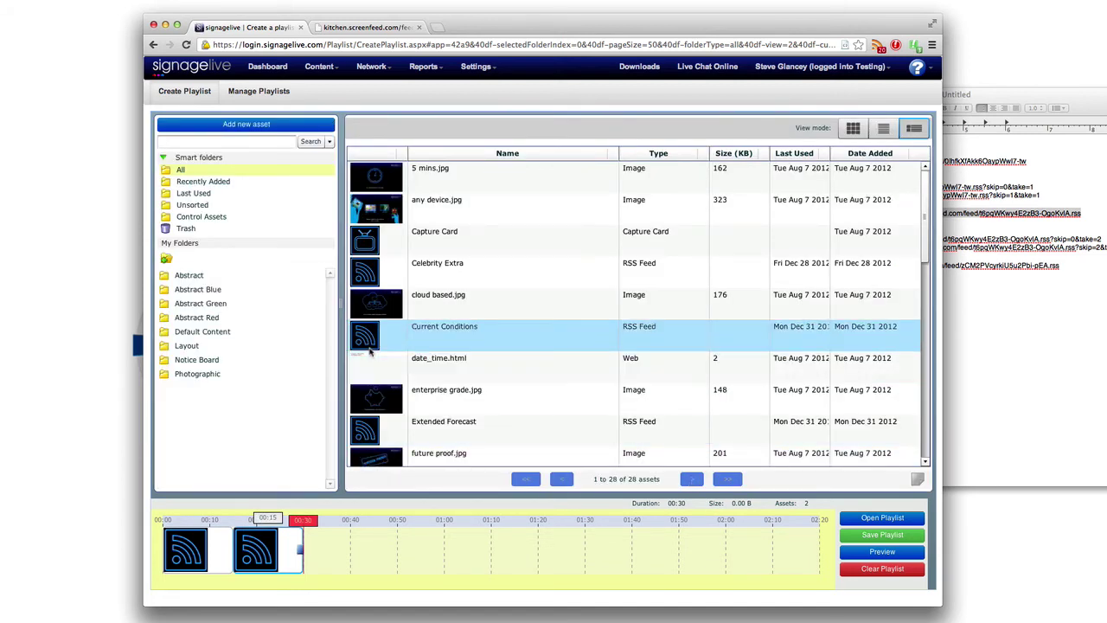
scroll(430, 350, down, 10)
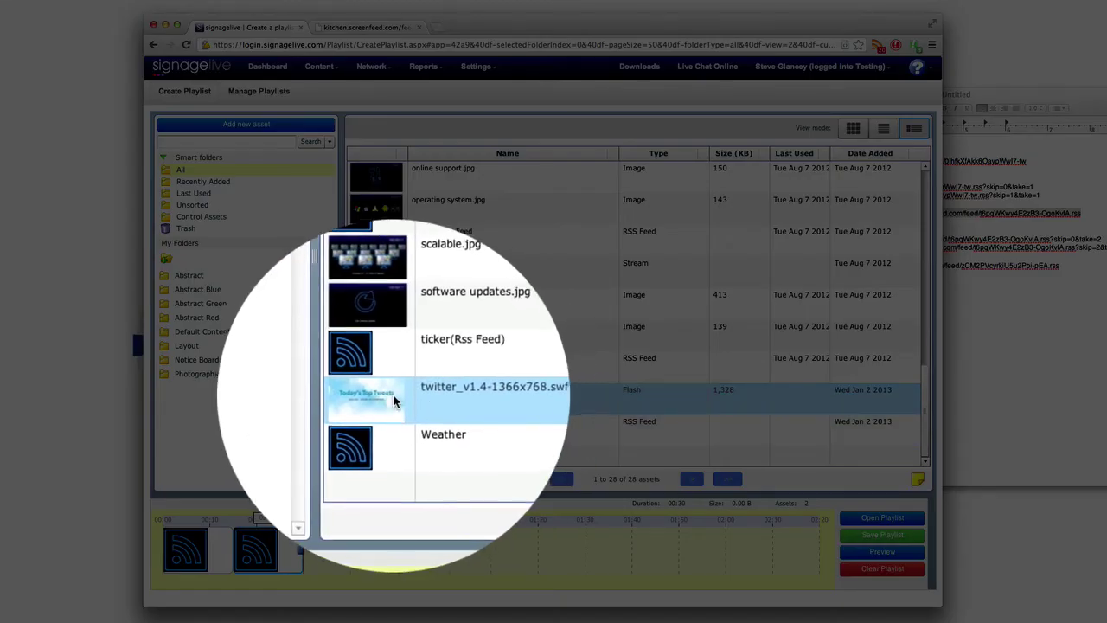
mouse_move(392, 401)
drag(391, 399, 554, 585)
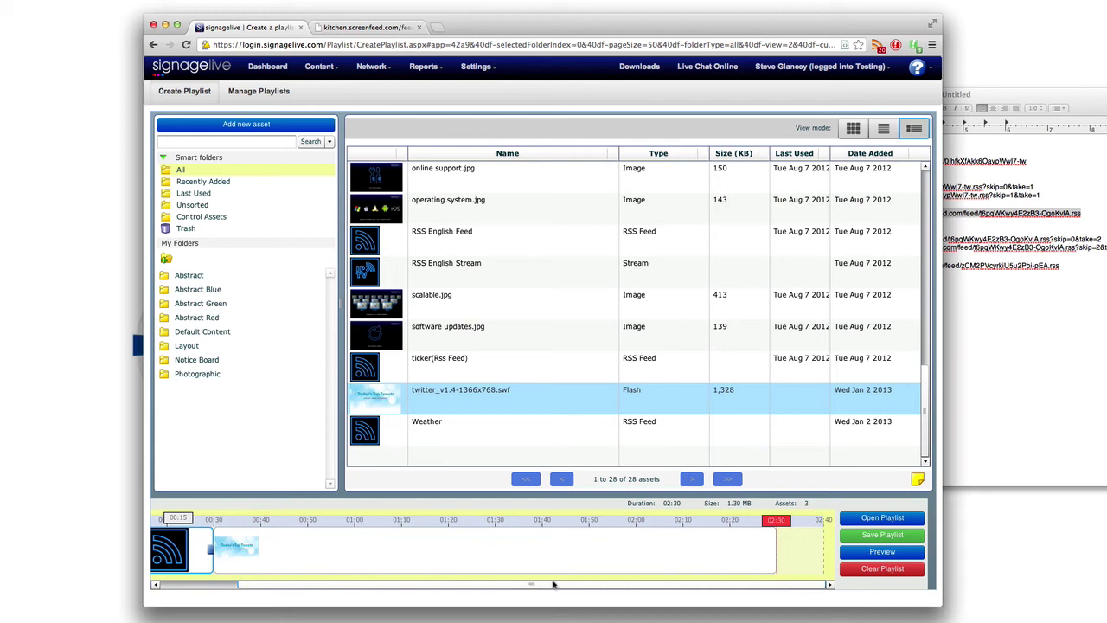
click(540, 552)
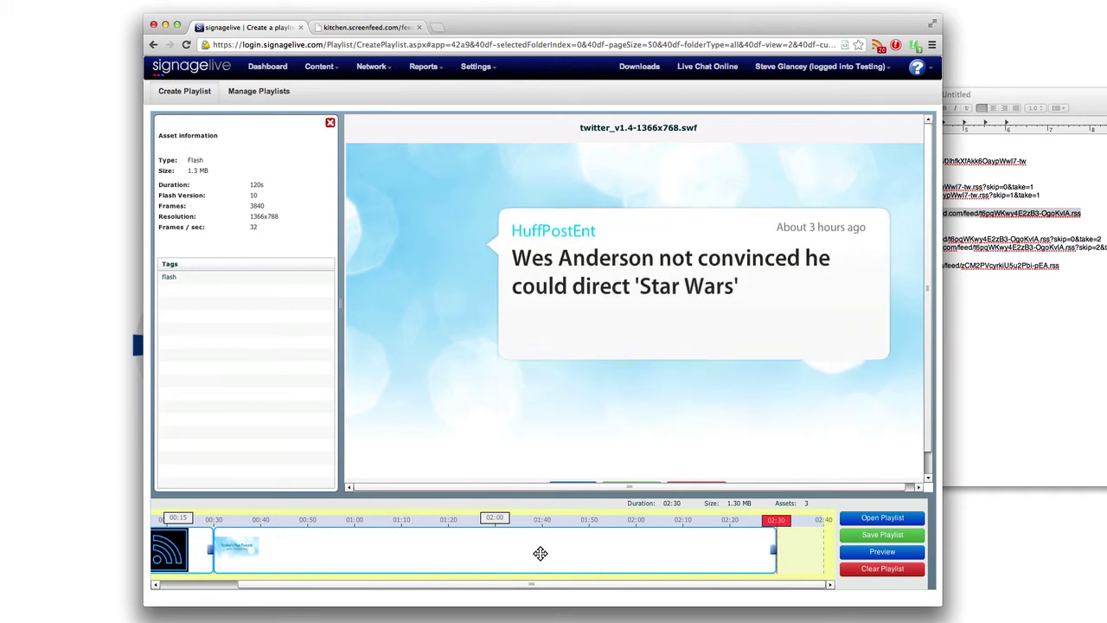
Step: Cut the Twitter Flash clip down to 00:20, bringing the playlist to 00:50
drag(774, 547, 405, 546)
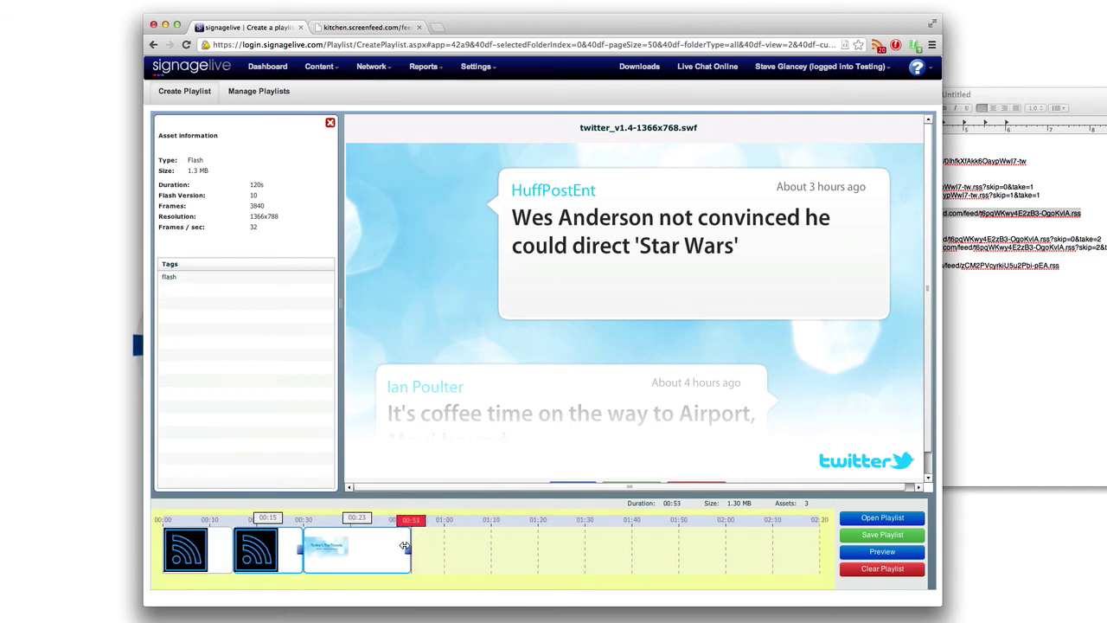
drag(404, 545, 392, 546)
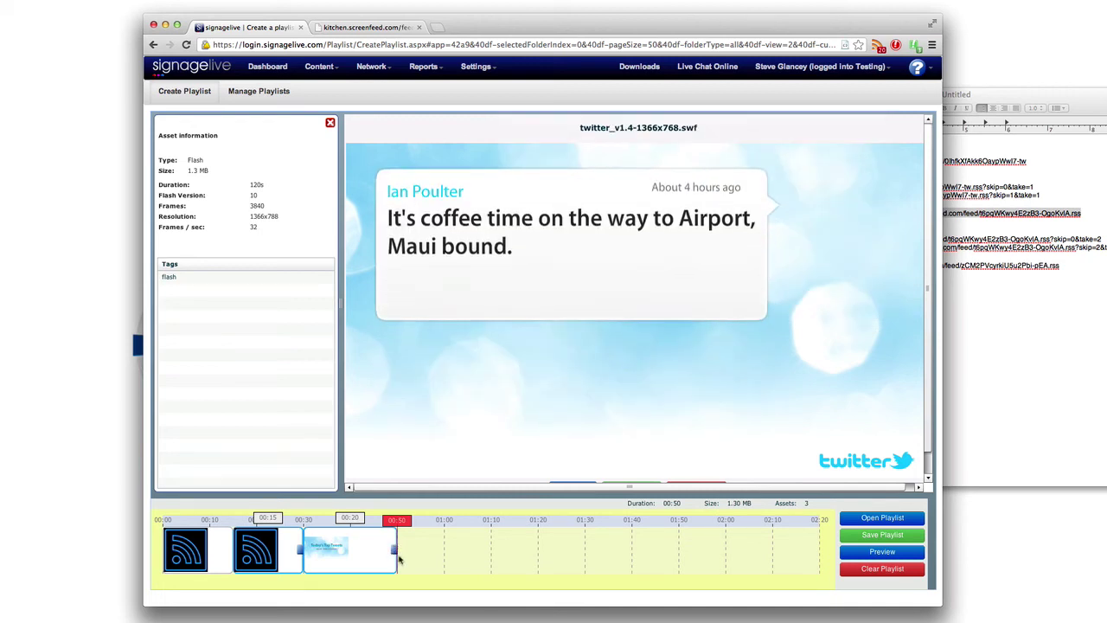
mouse_move(378, 546)
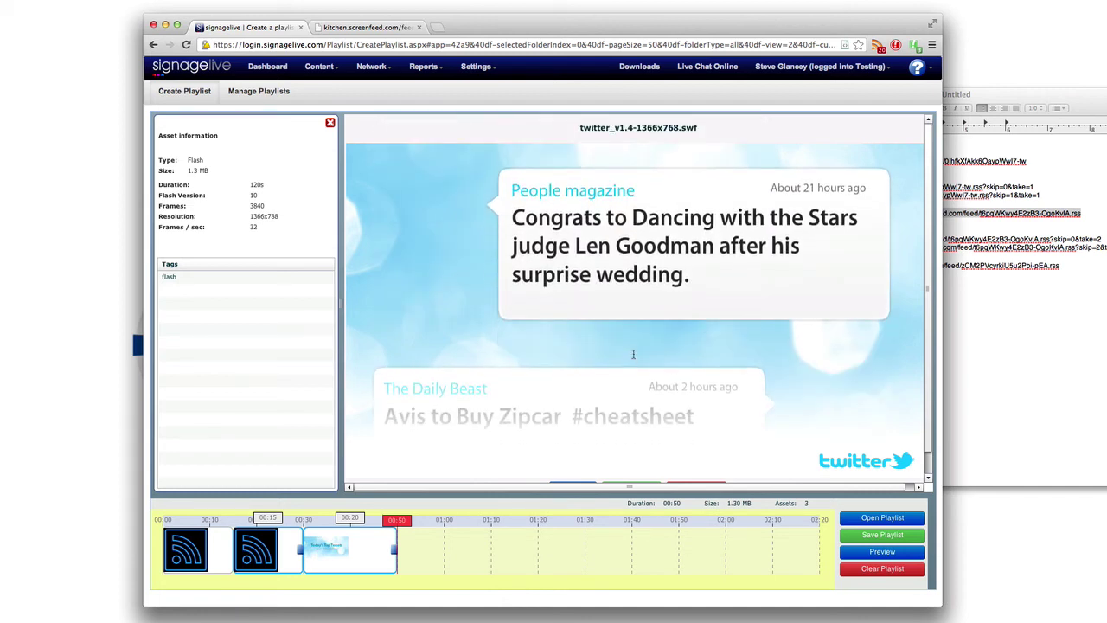
click(250, 553)
drag(250, 554, 218, 554)
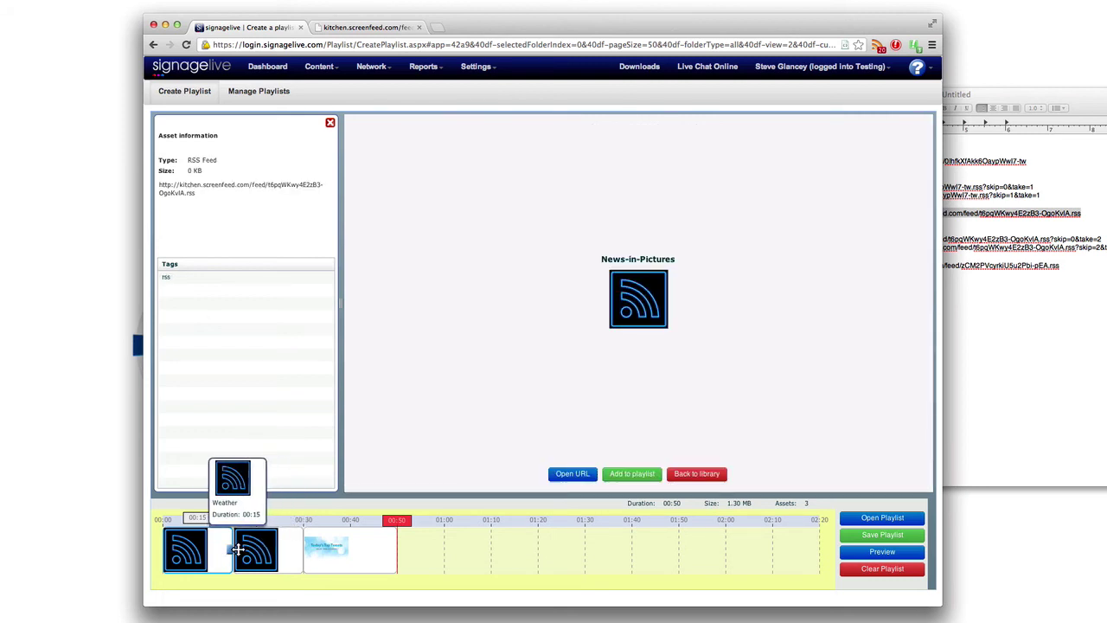
click(253, 545)
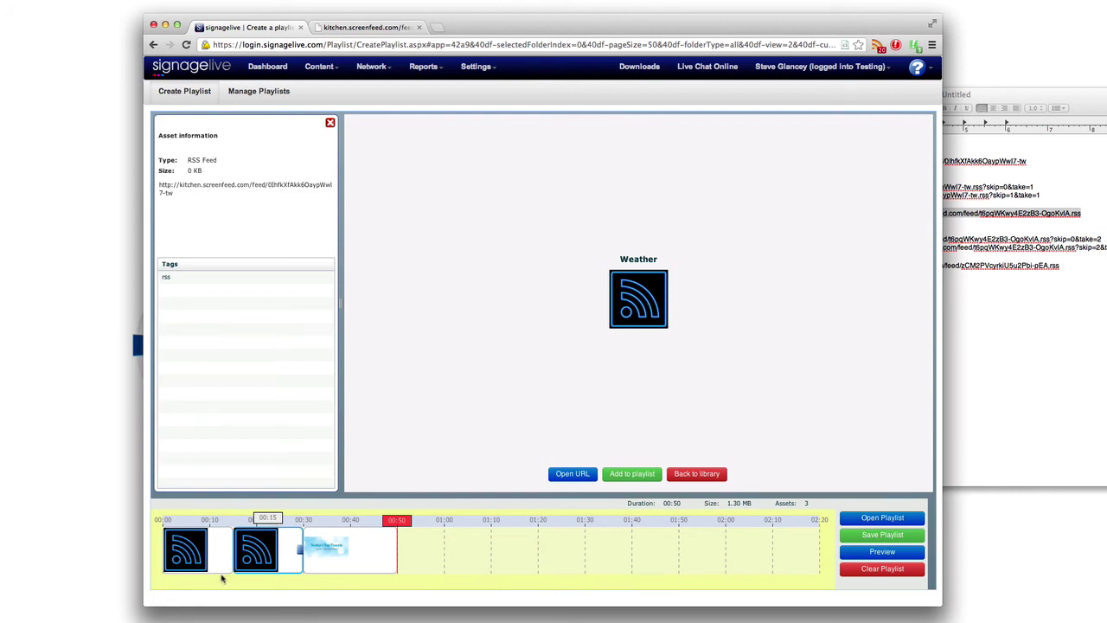
click(870, 554)
click(421, 378)
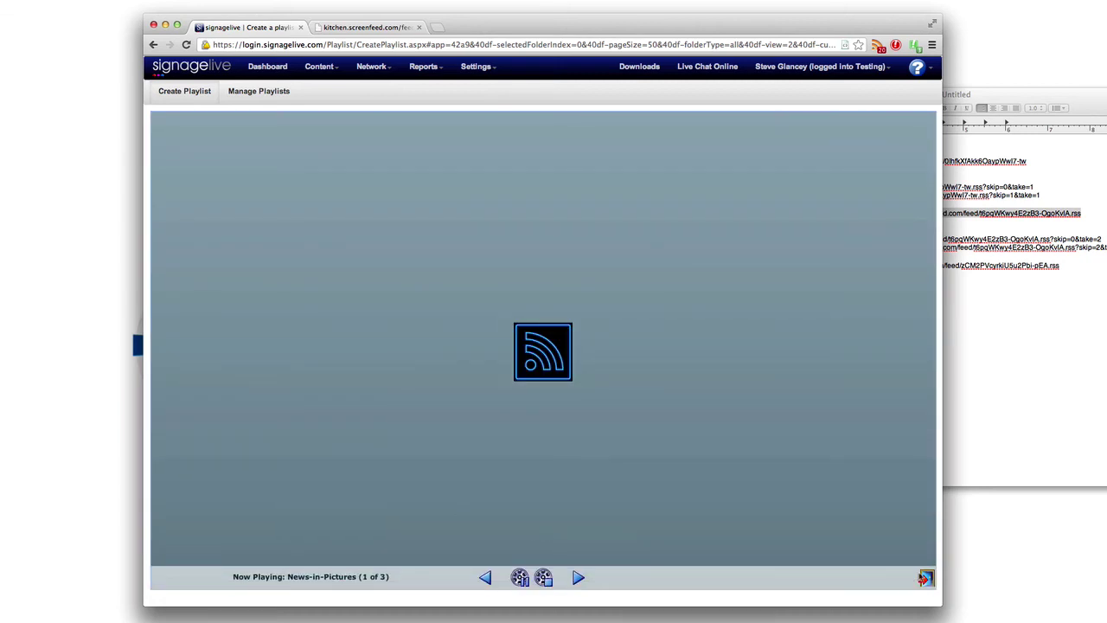
click(925, 578)
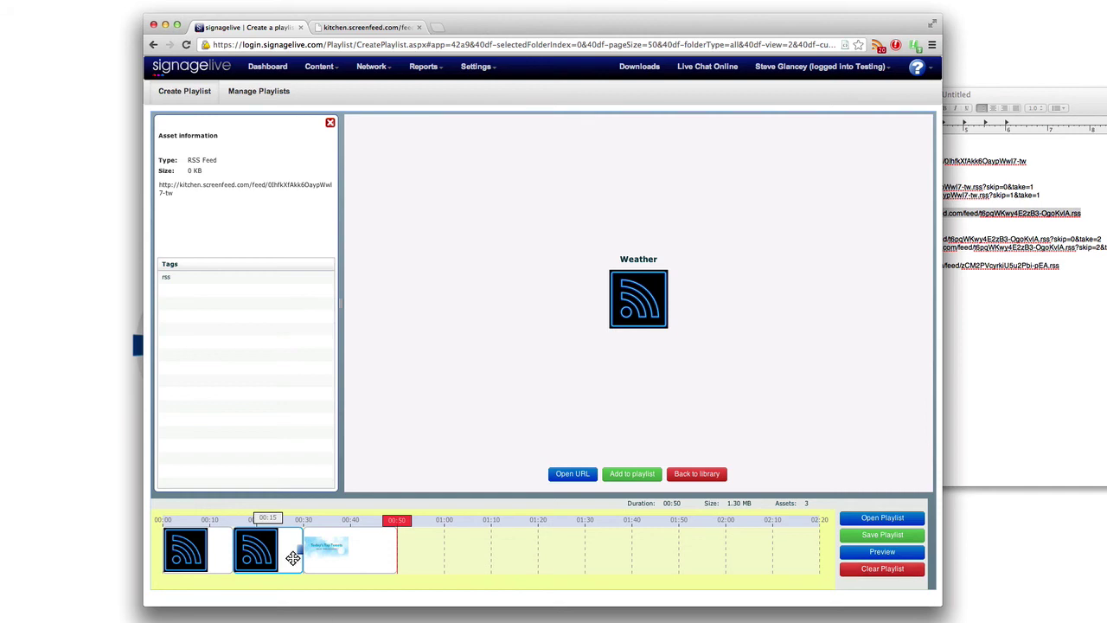
mouse_move(293, 557)
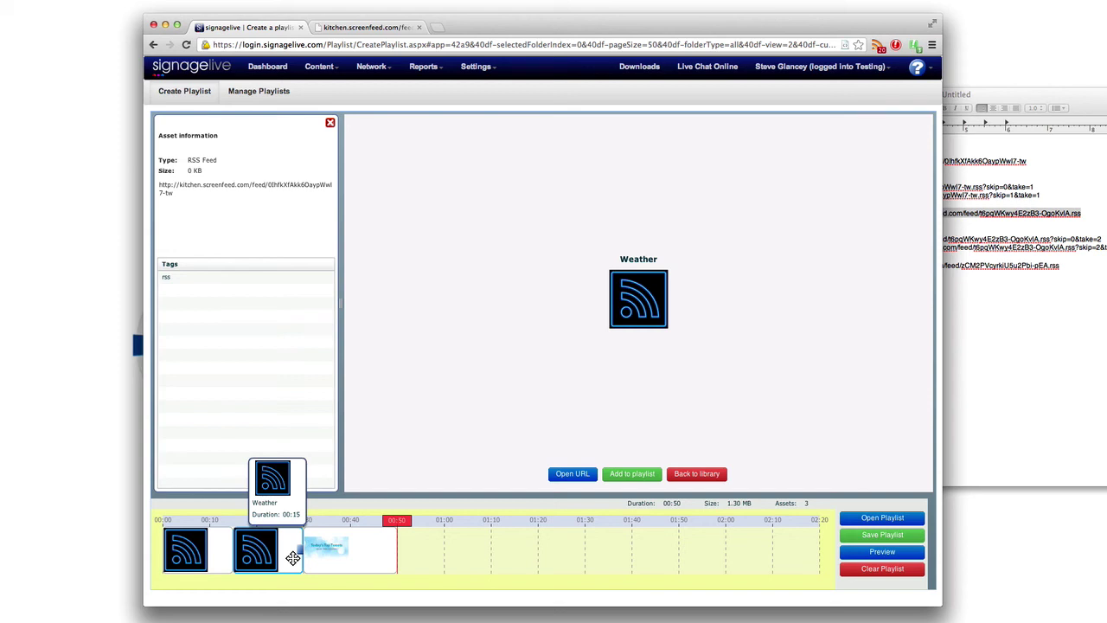
mouse_move(293, 557)
mouse_down()
mouse_move(222, 553)
mouse_move(255, 561)
mouse_up()
mouse_move(256, 561)
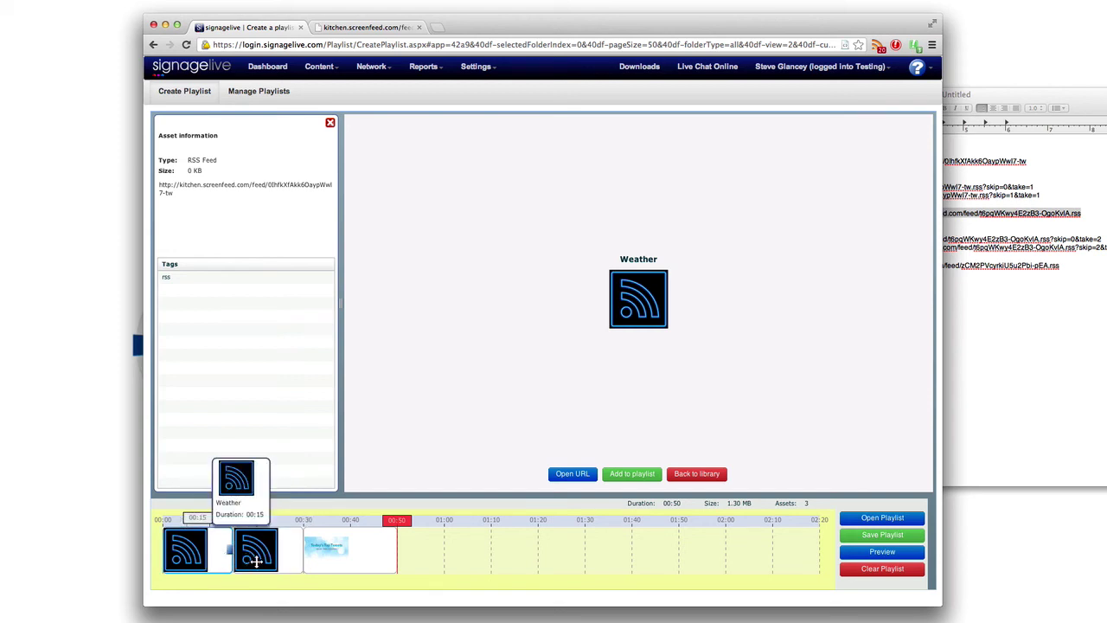
mouse_move(256, 561)
mouse_down()
mouse_move(343, 554)
mouse_move(206, 558)
mouse_move(337, 554)
mouse_up()
click(342, 555)
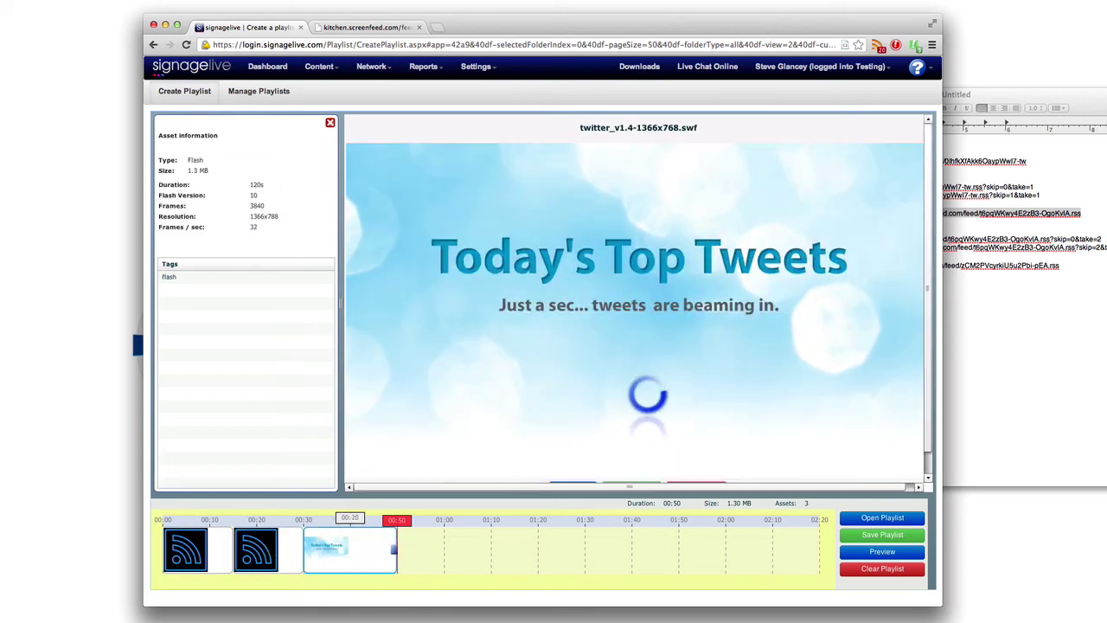
click(195, 561)
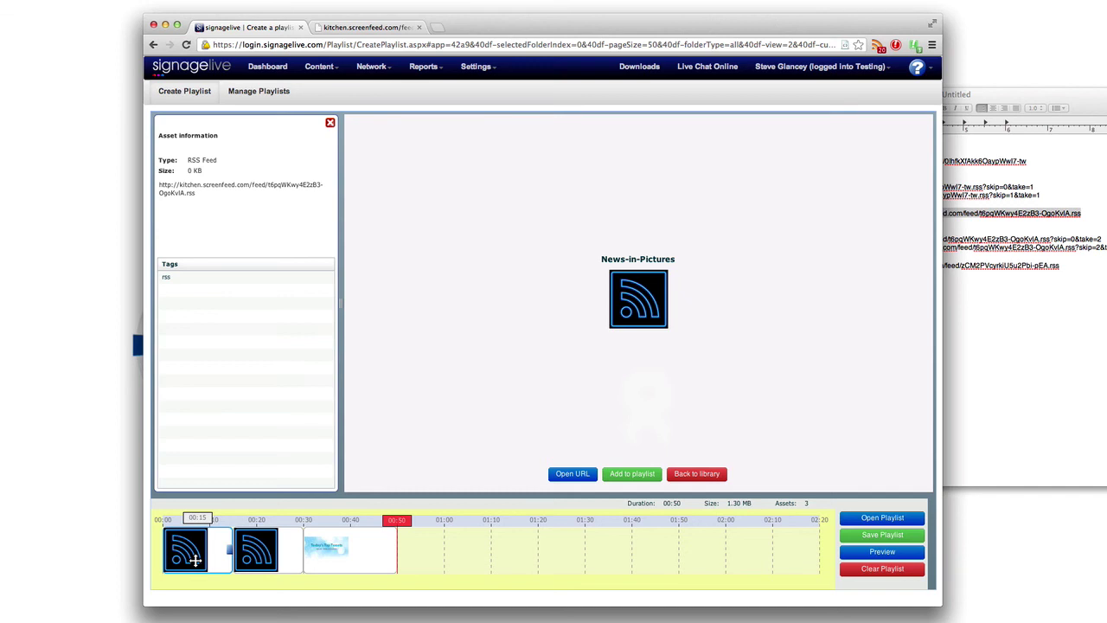
click(441, 548)
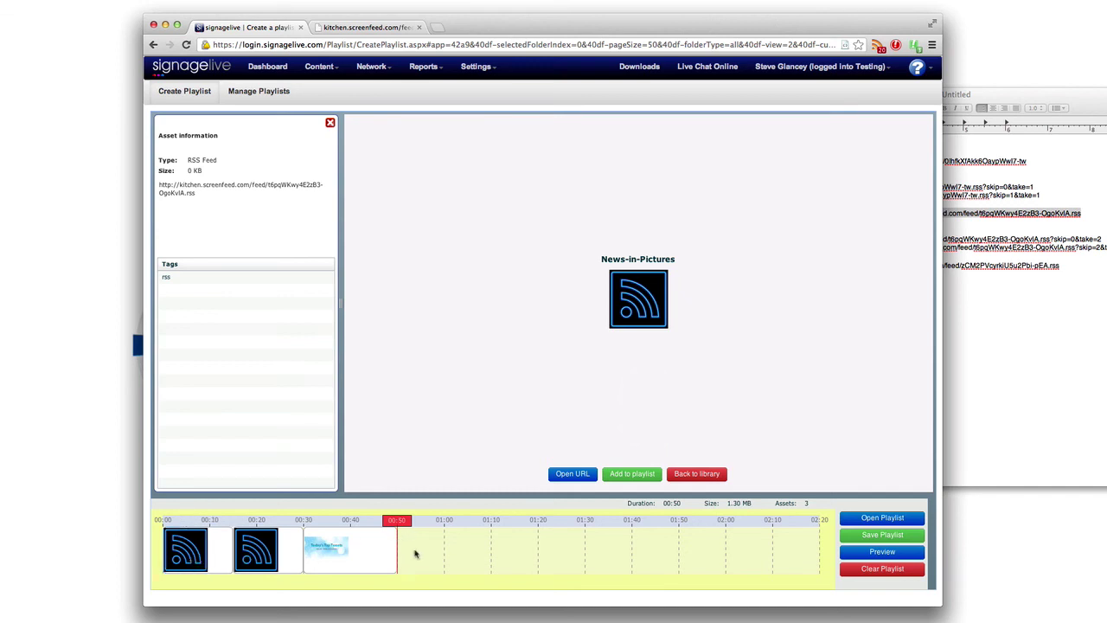
click(361, 550)
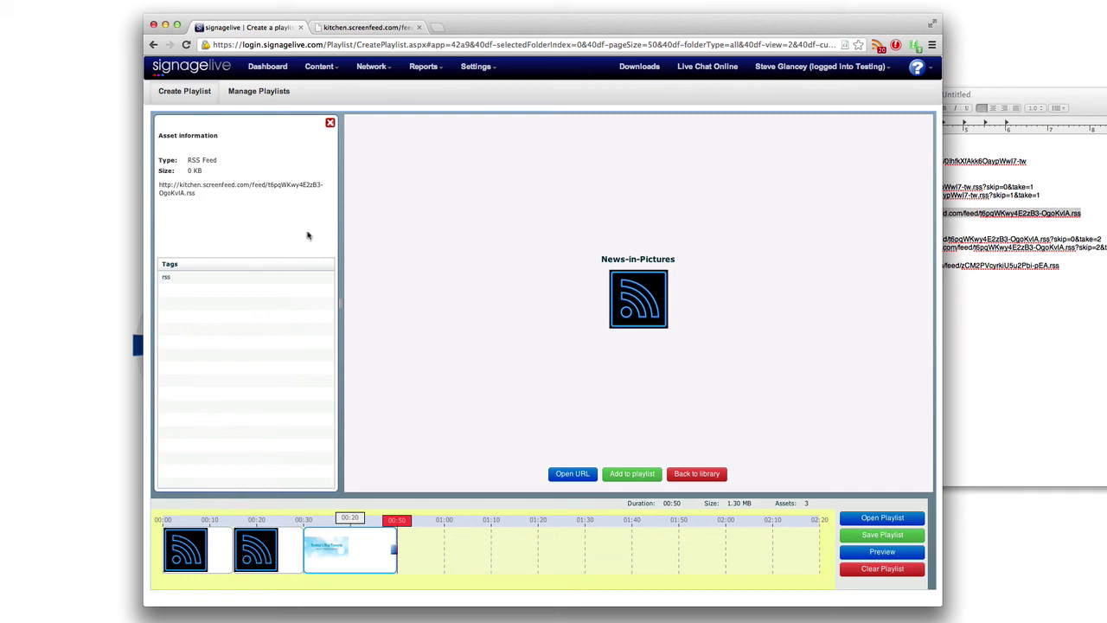
mouse_move(320, 72)
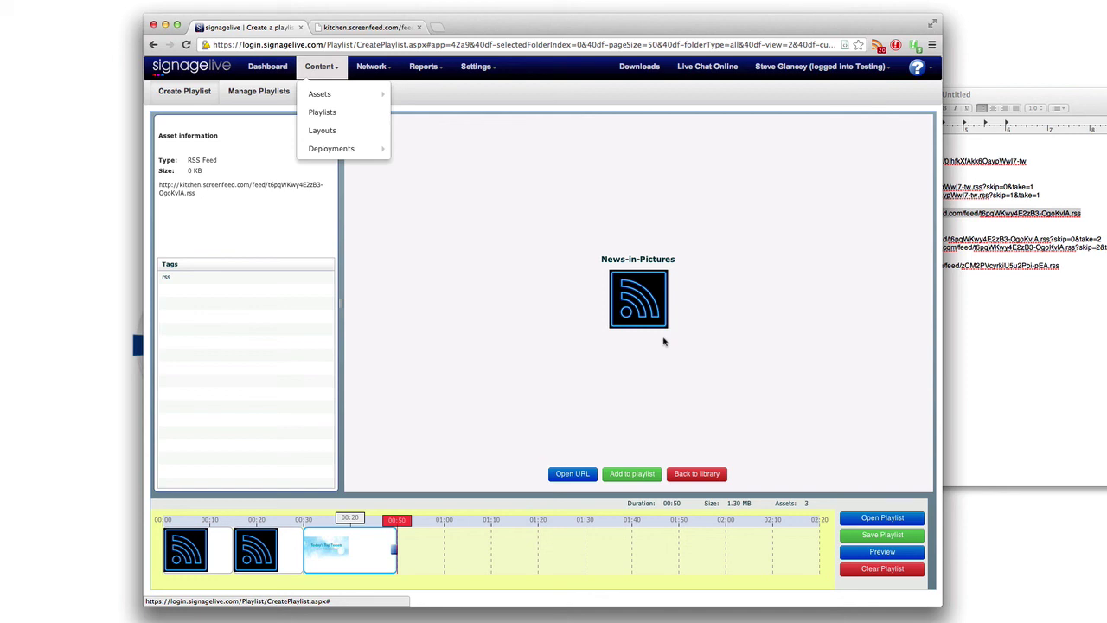
mouse_move(358, 148)
click(361, 558)
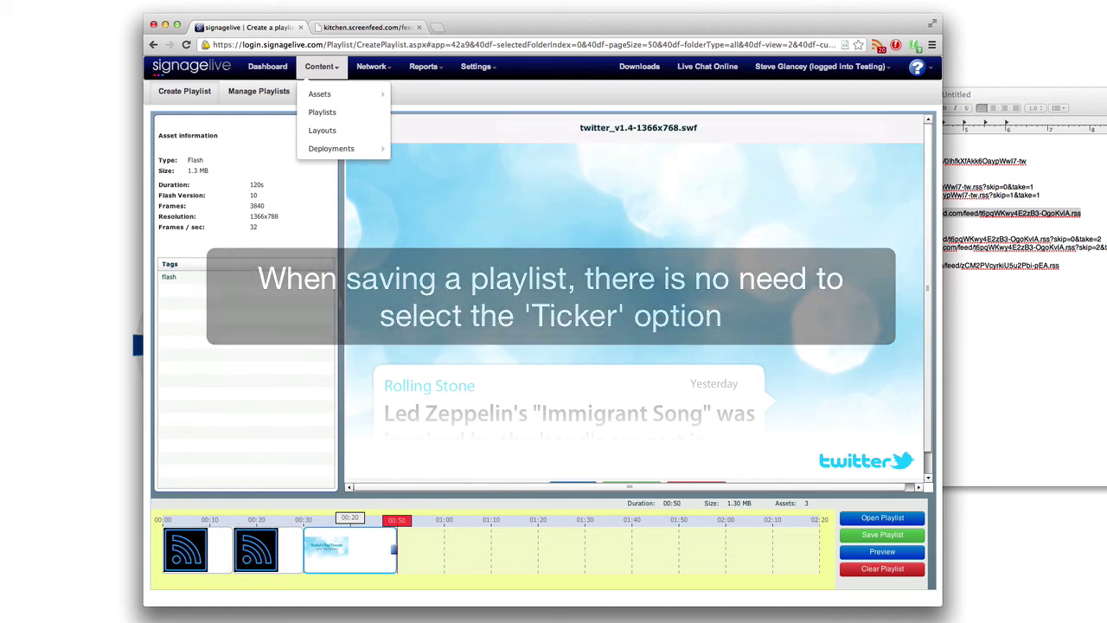
Step: Bring the TextEdit Untitled notes window forward and shift it slightly right
click(1098, 110)
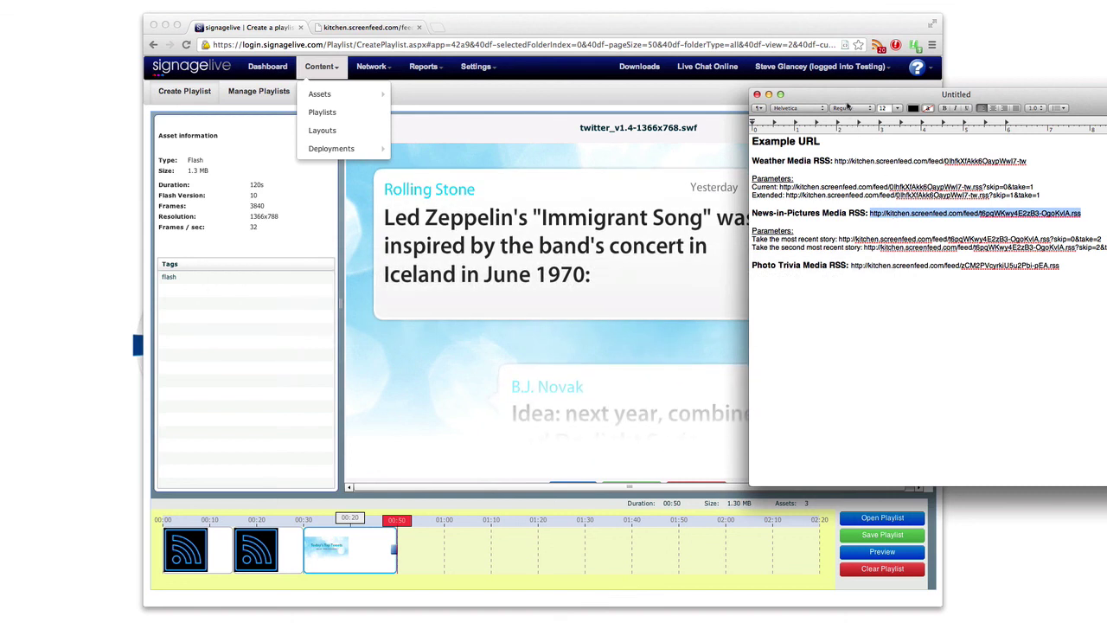
drag(850, 100, 903, 101)
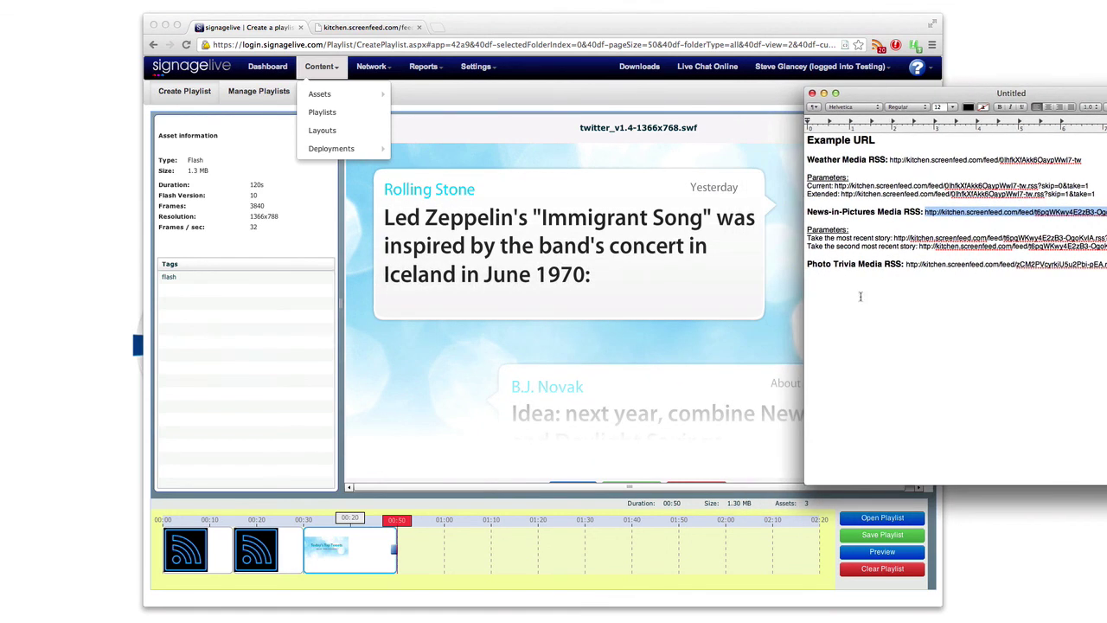